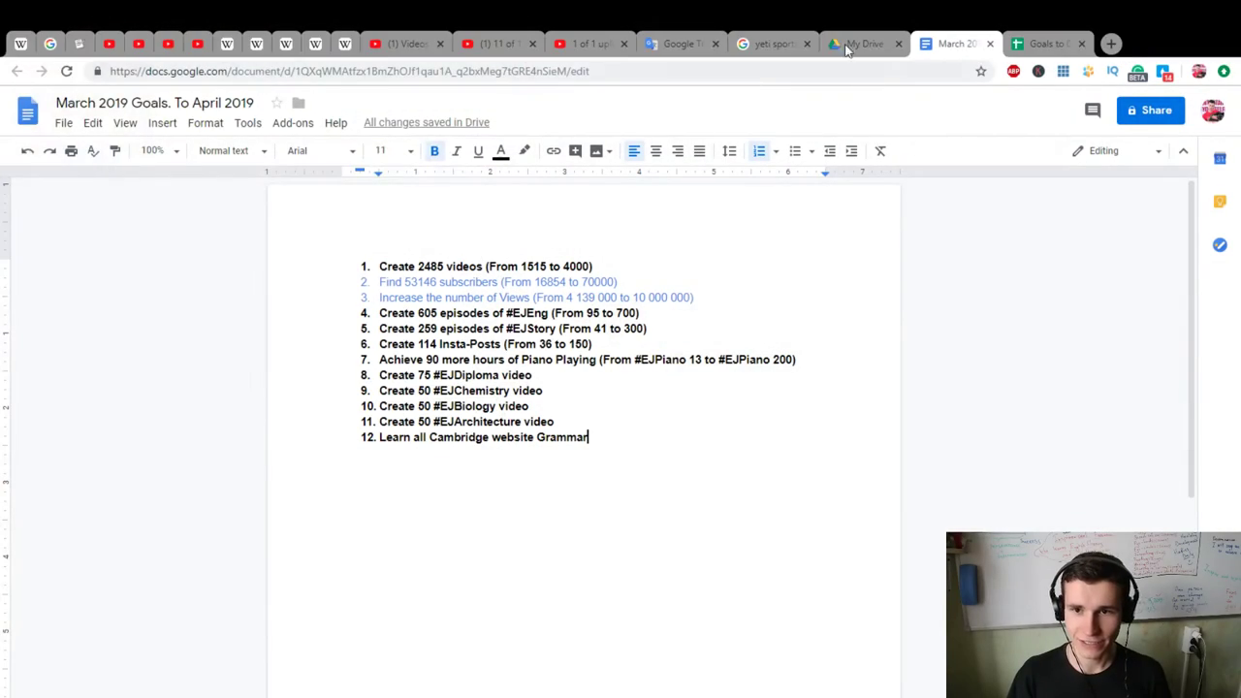
Look over the NEW rows in the Goals to 01.06.19 sheet, then return to the March 2019 Goals document
click(1062, 44)
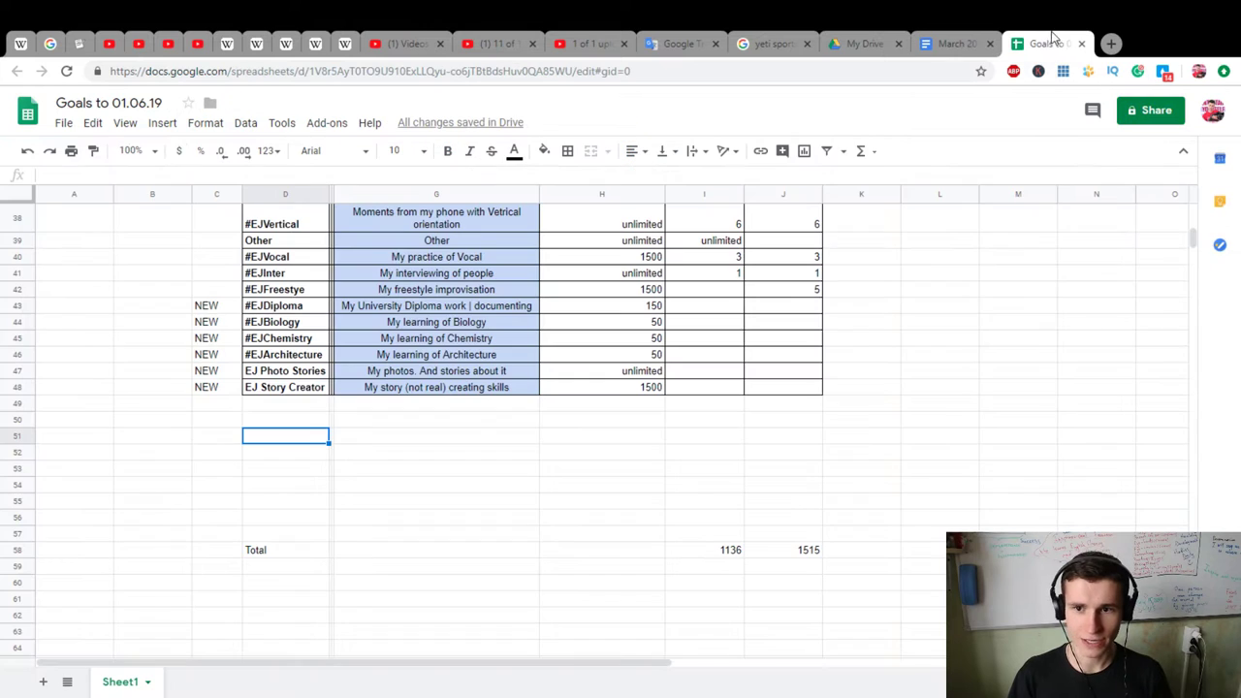
scroll(640, 446, up, 3)
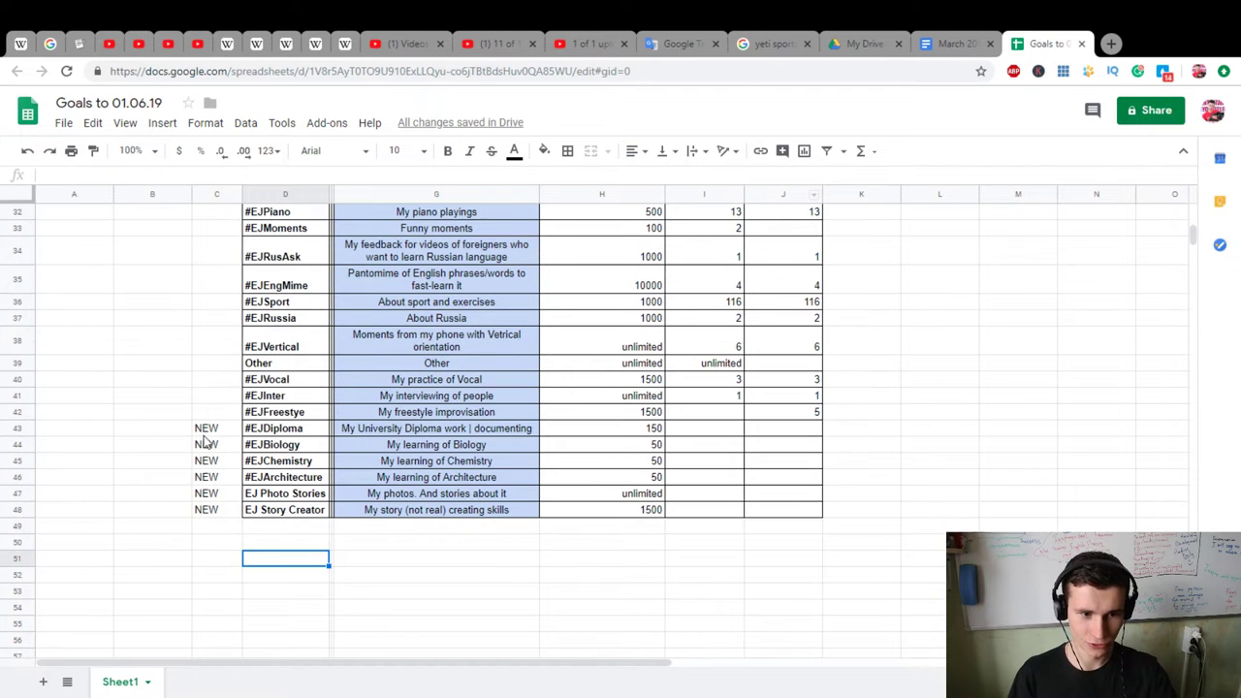
drag(204, 429, 739, 525)
click(785, 543)
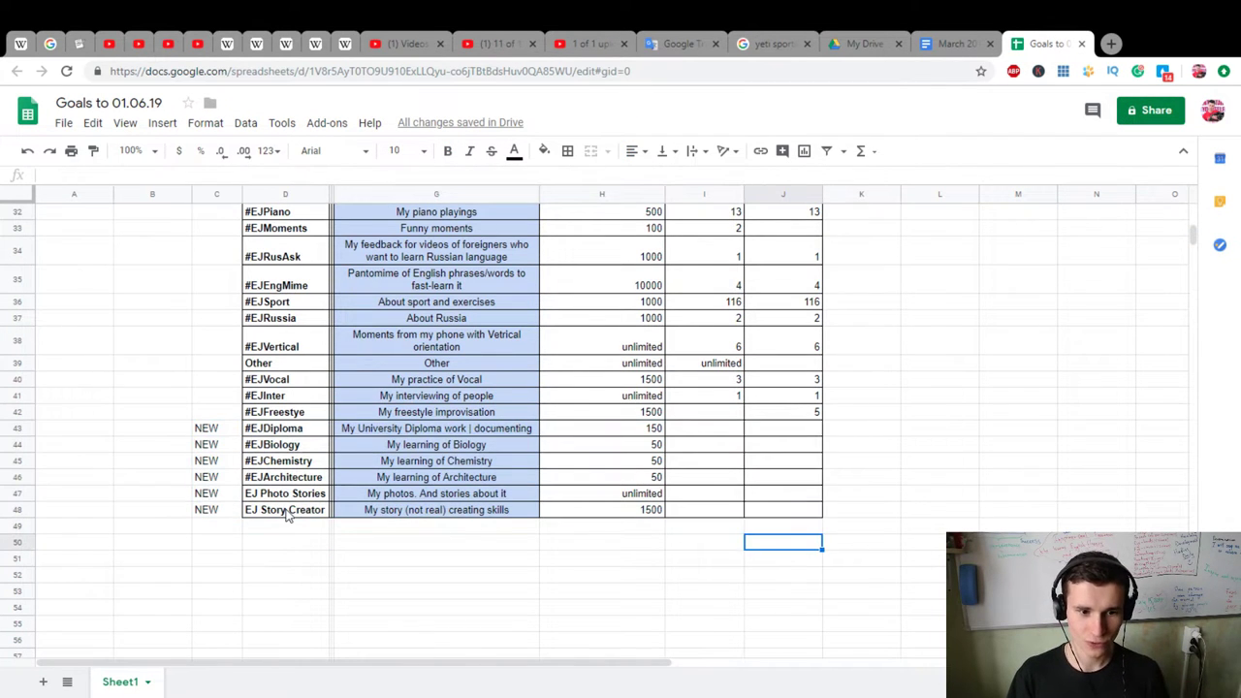
scroll(621, 572, up, 10)
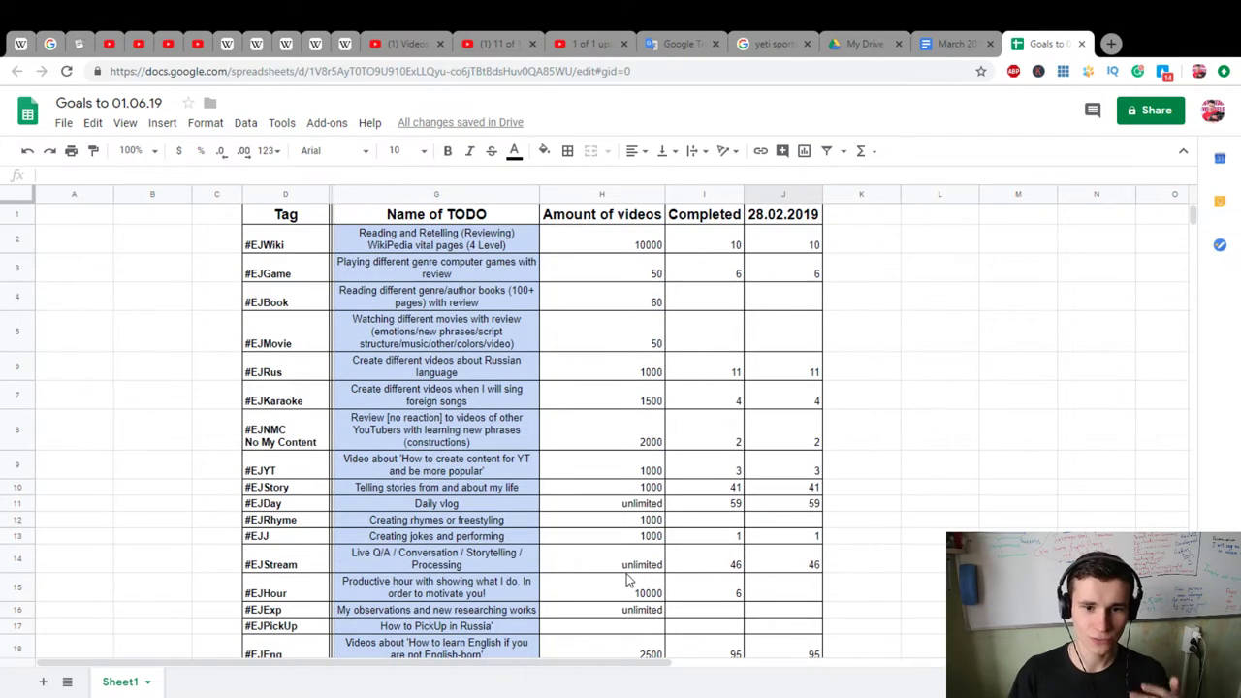
scroll(622, 558, down, 8)
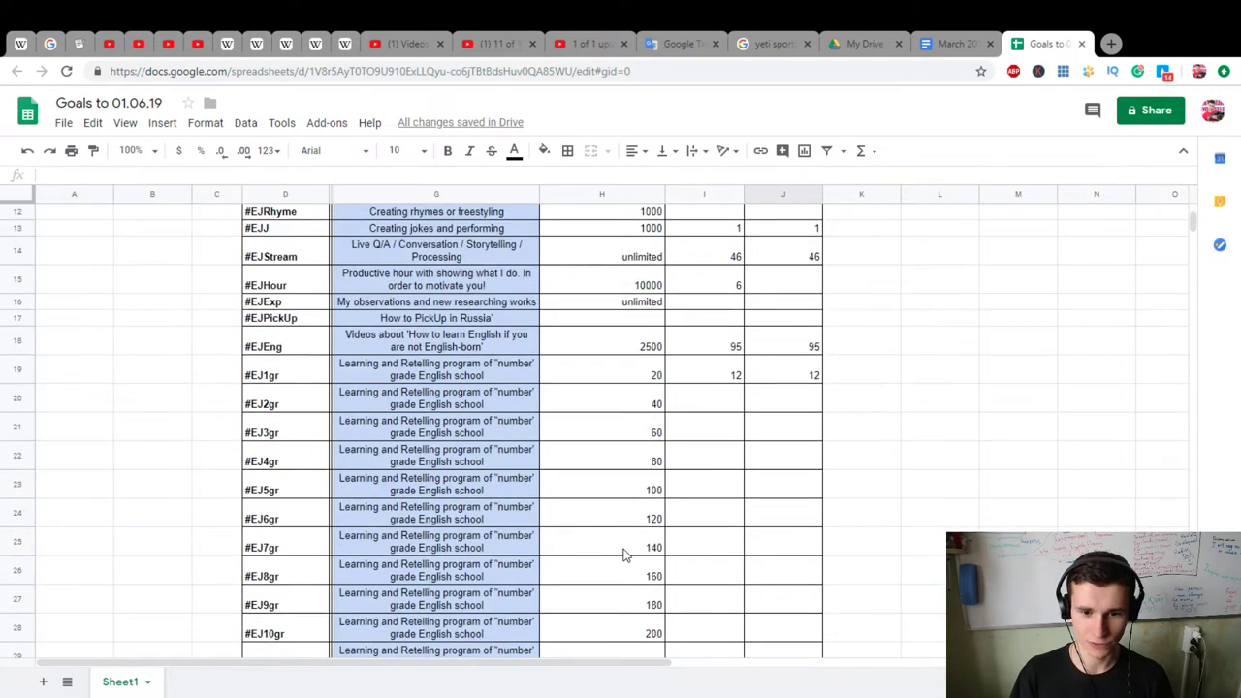
scroll(624, 546, down, 4)
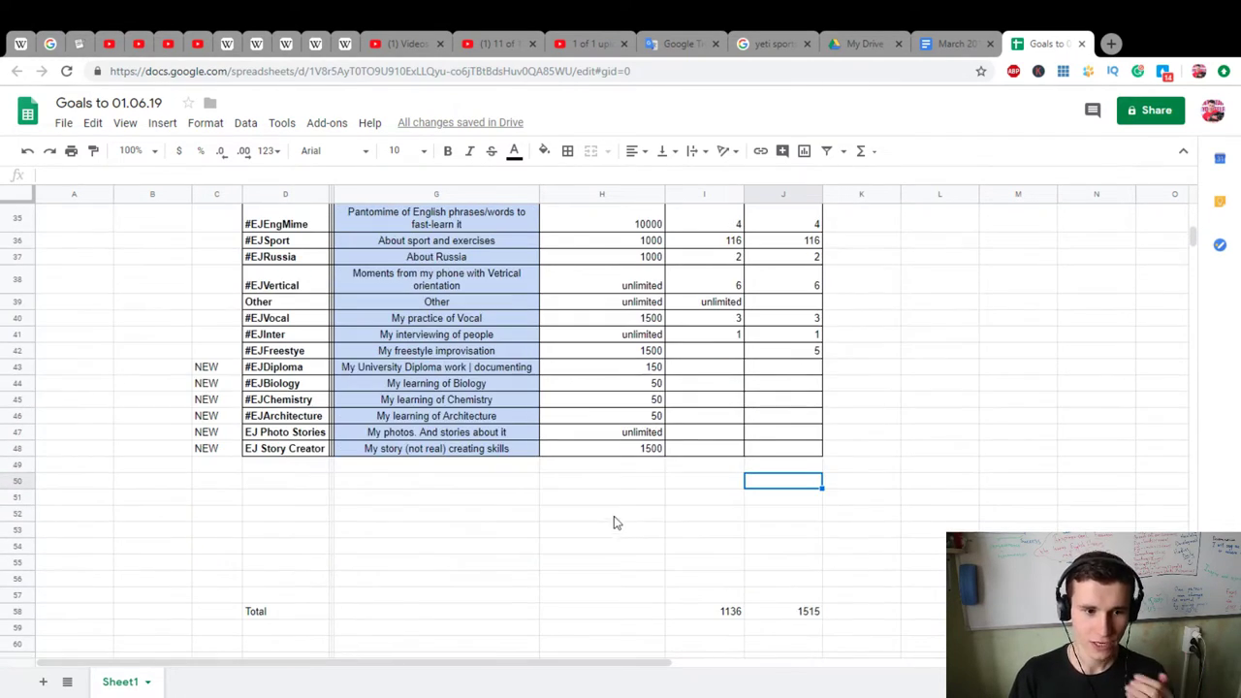
click(953, 46)
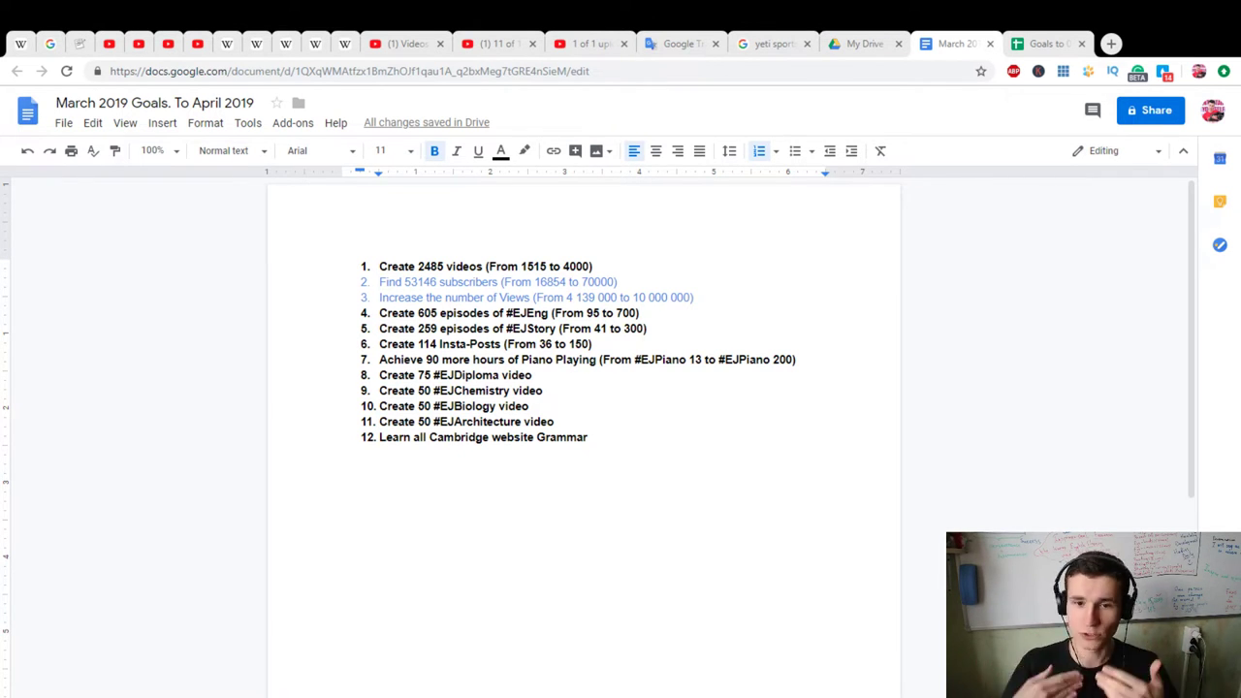
click(139, 568)
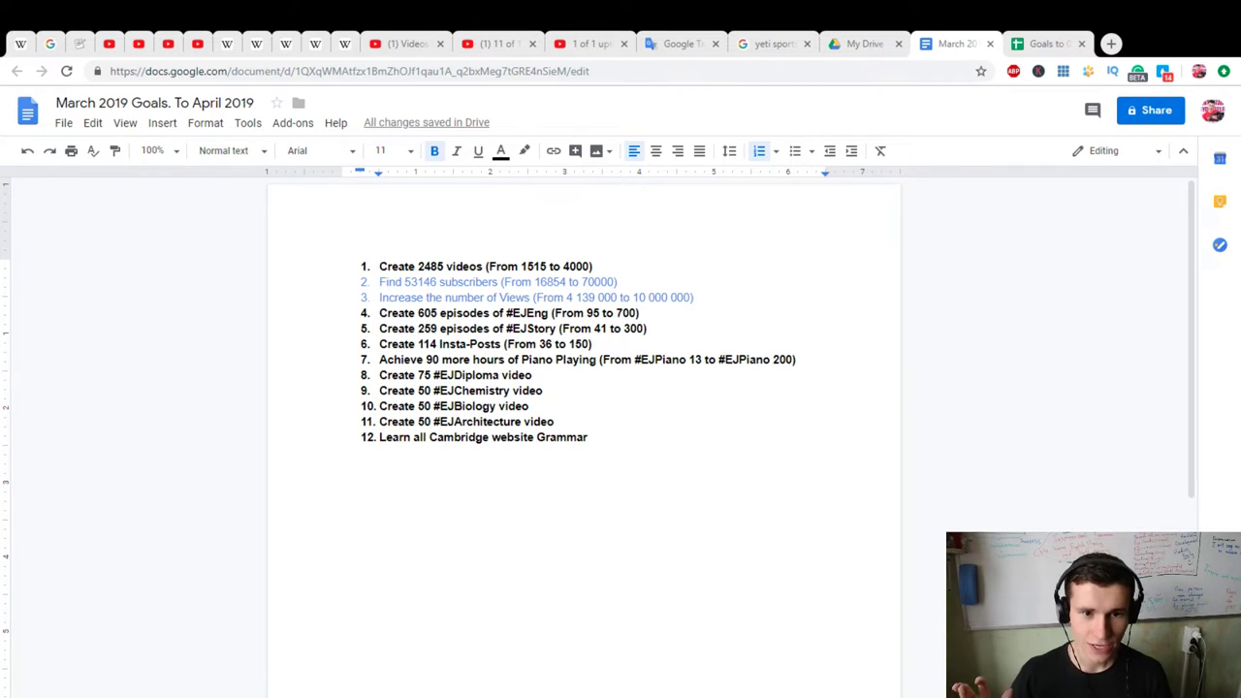
click(137, 569)
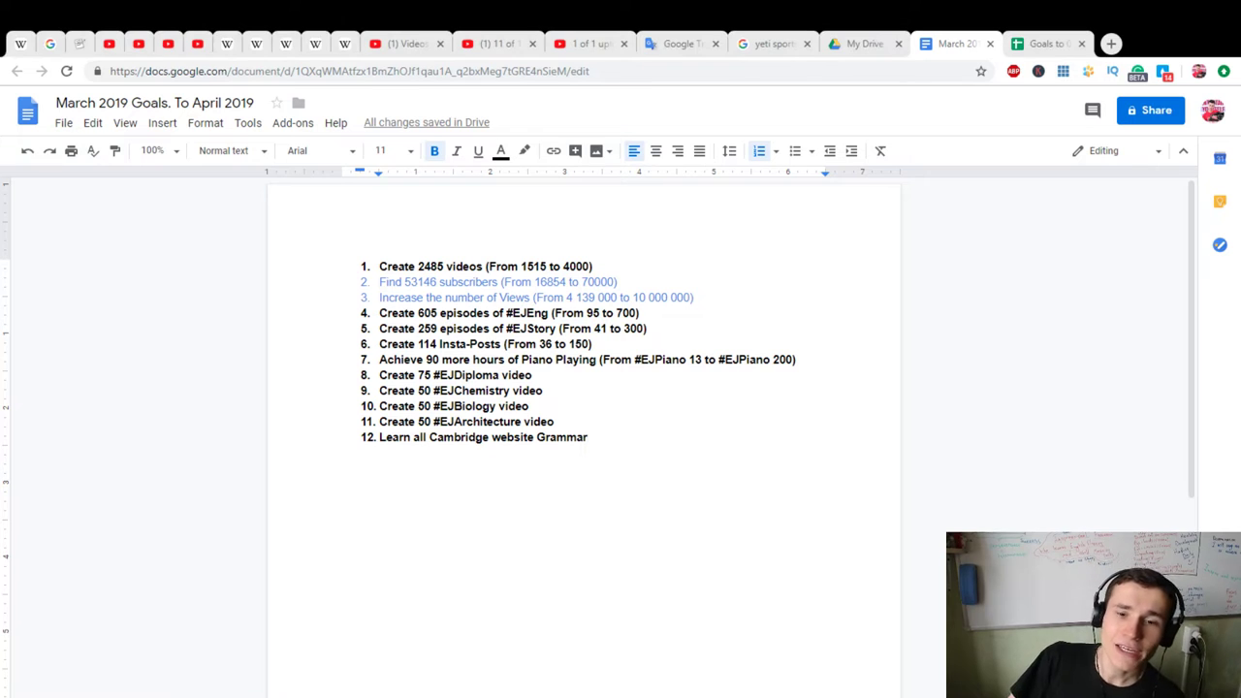
Start a new numbered list below goal 12 with Health as its first item
key(alt+Tab)
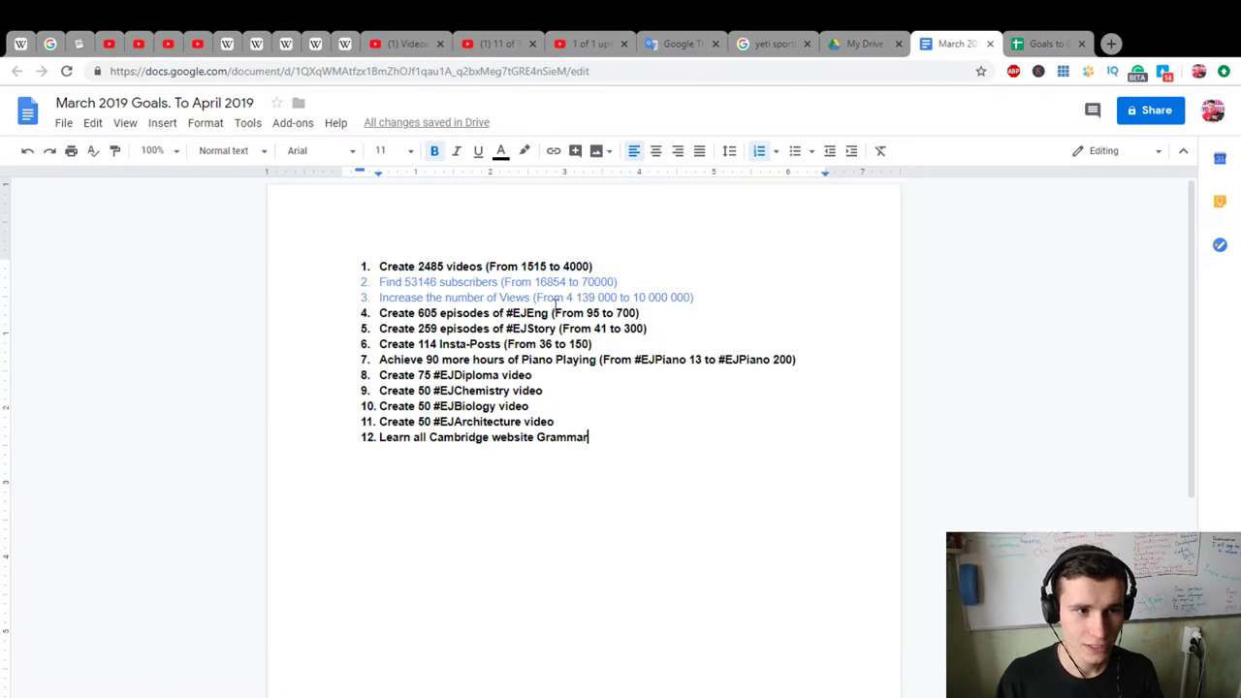
key(Return)
key(Return)
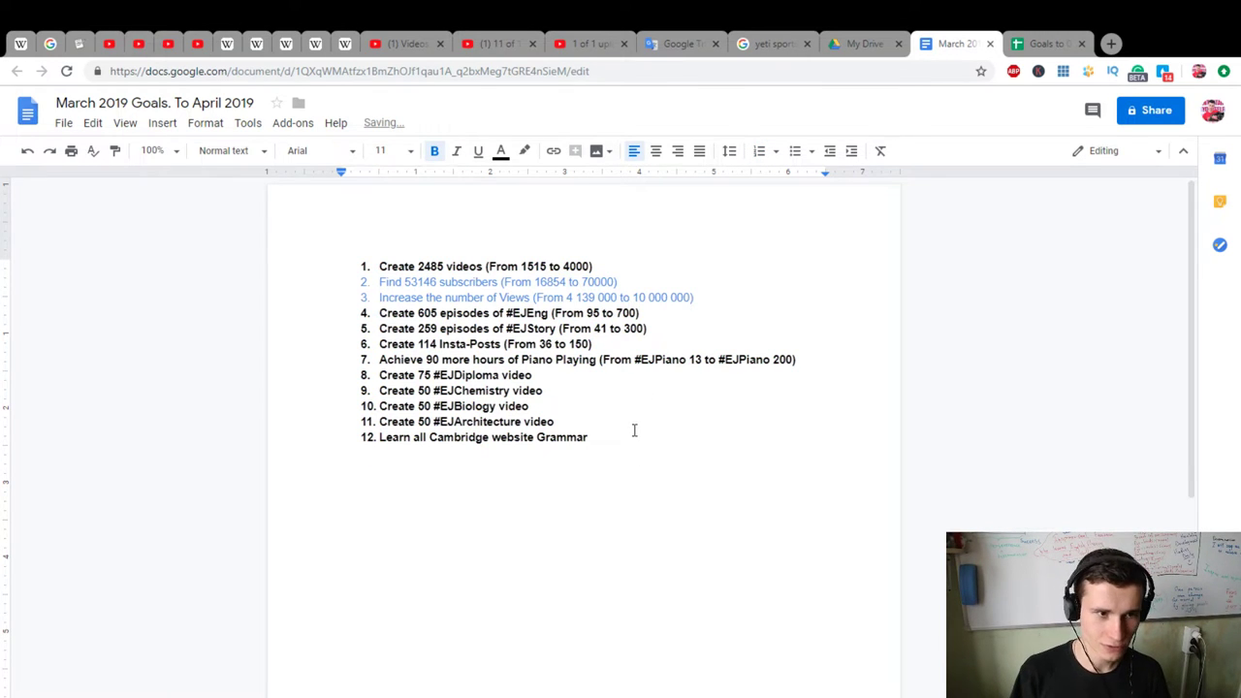
key(Return)
key(ctrl+shift+7)
text(Health)
key(Return)
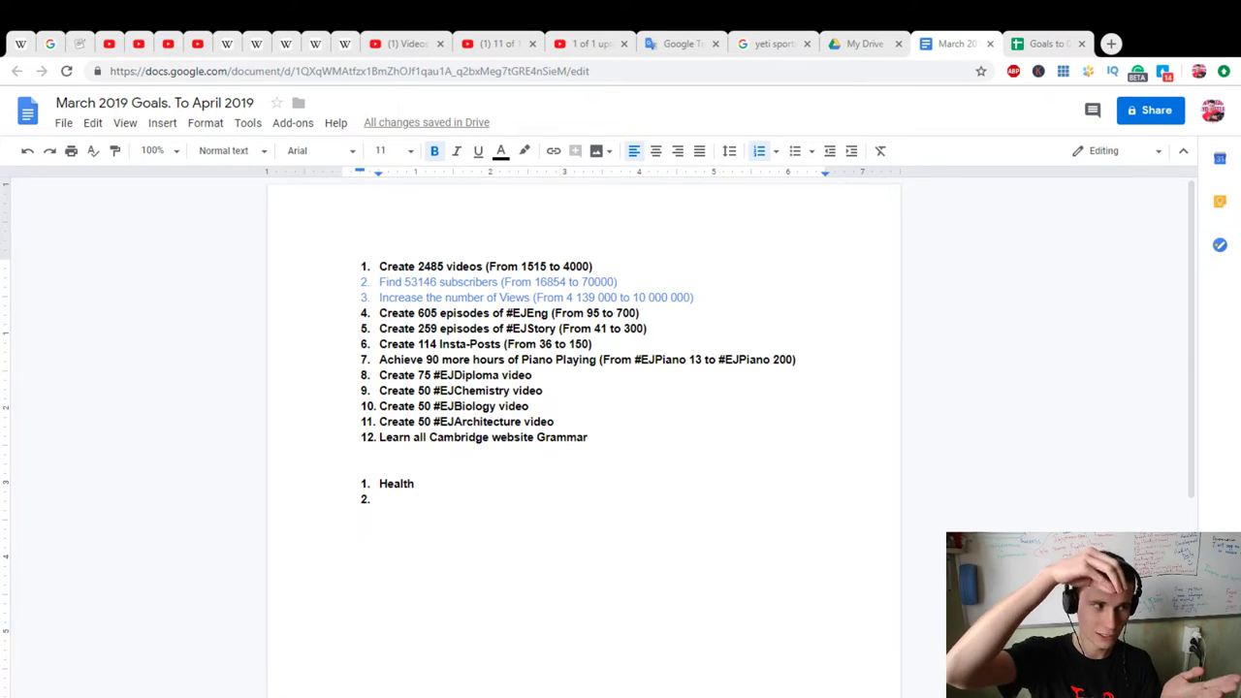
Add English and Music as the second and third items of the new list
key(alt+Tab)
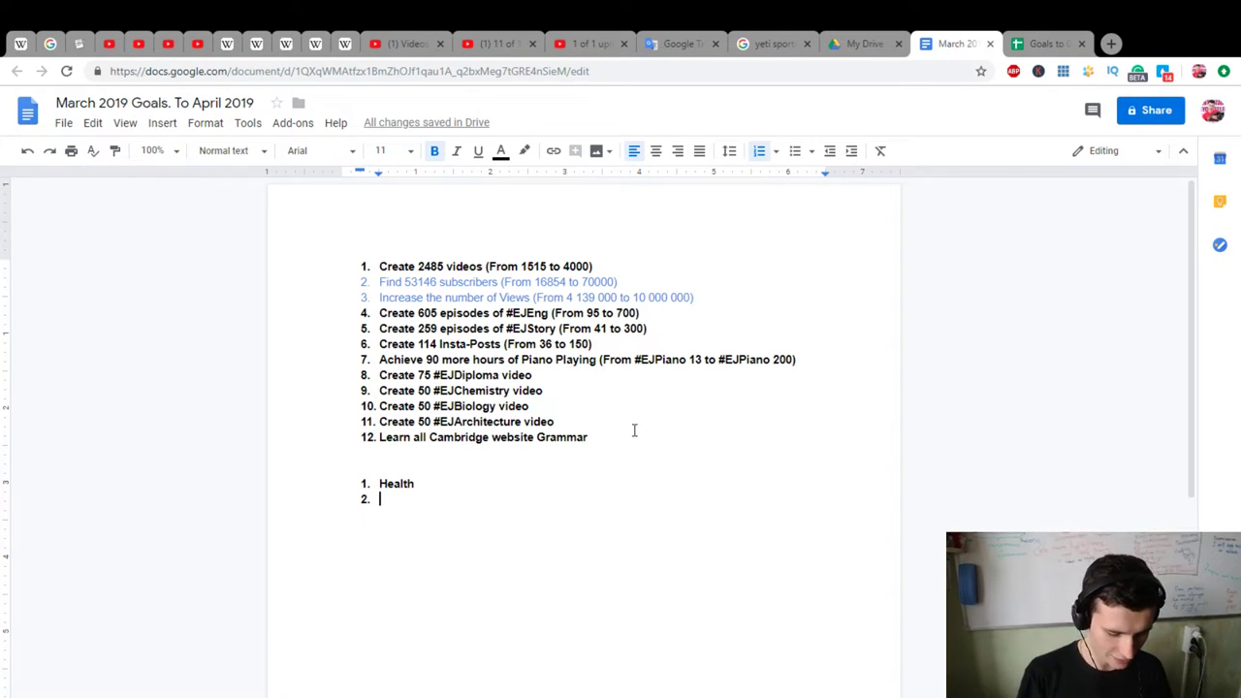
text(Music)
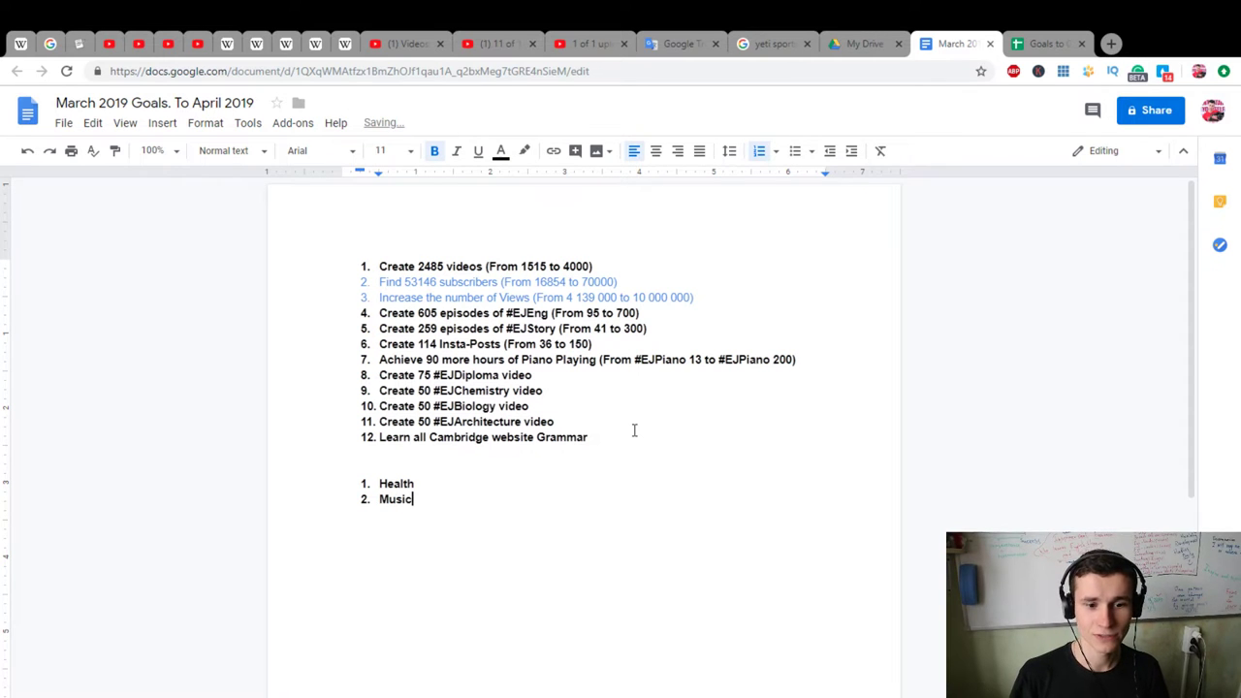
key(BackSpace)
key(BackSpace)
key(BackSpace)
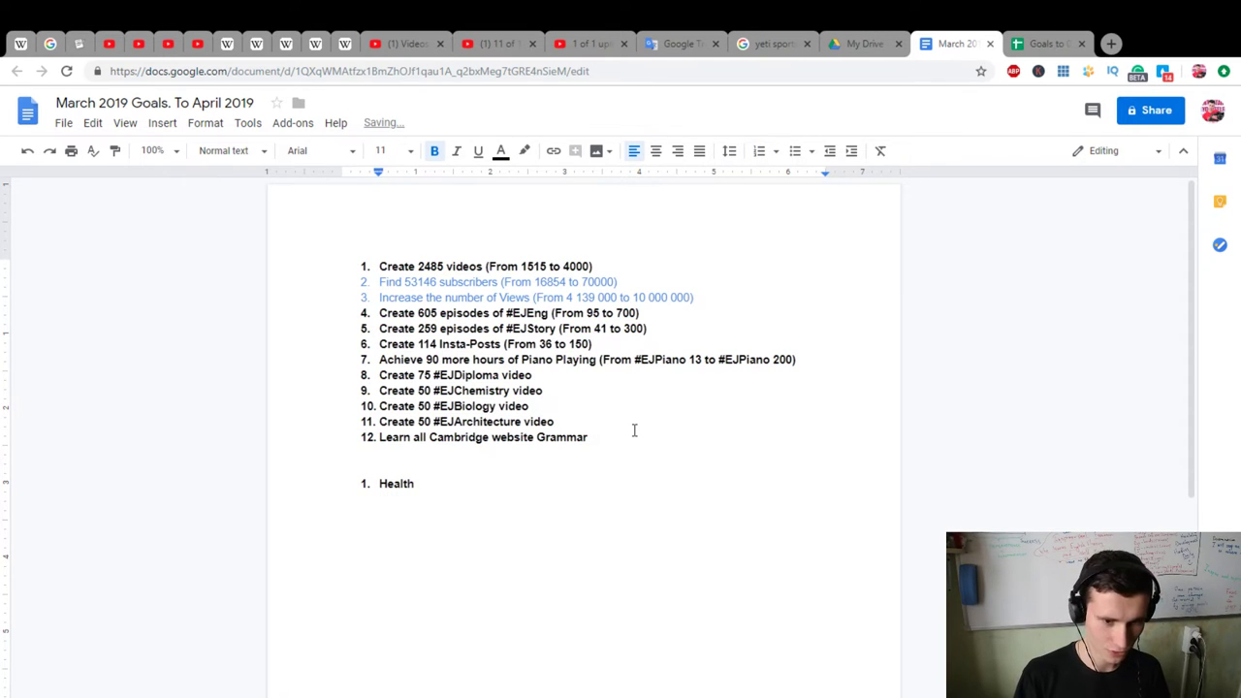
key(ctrl+shift+7)
text(Englis)
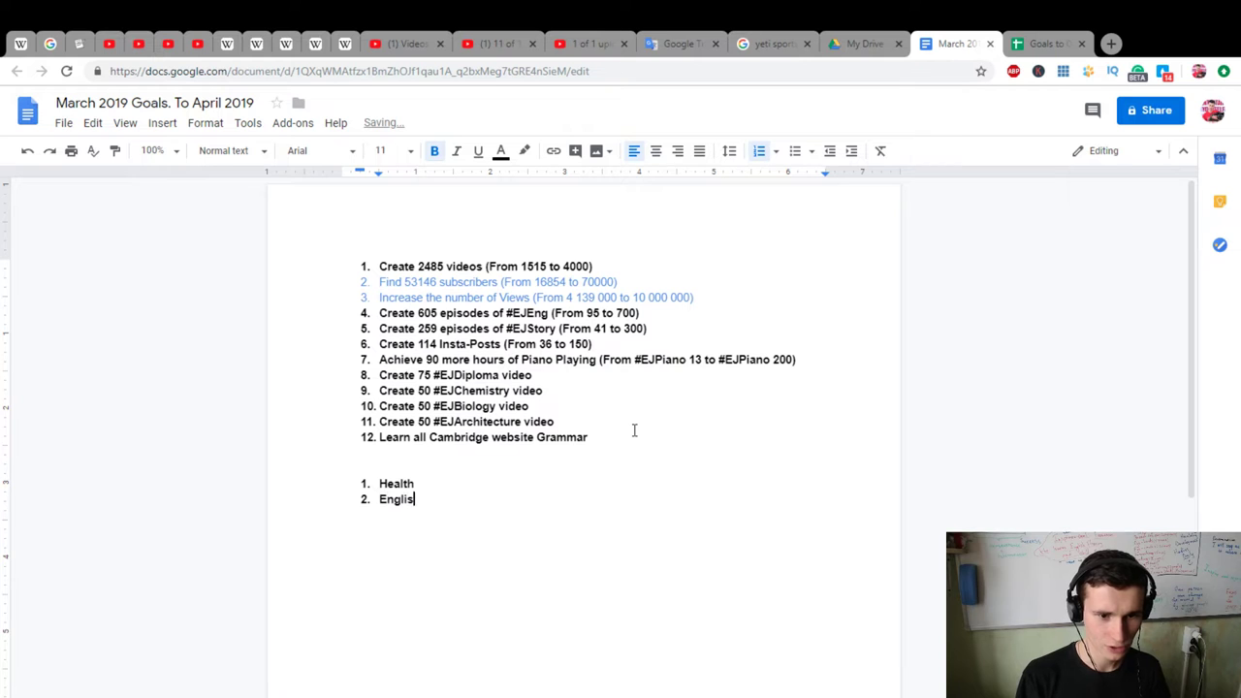
text(h)
key(Return)
text(Music)
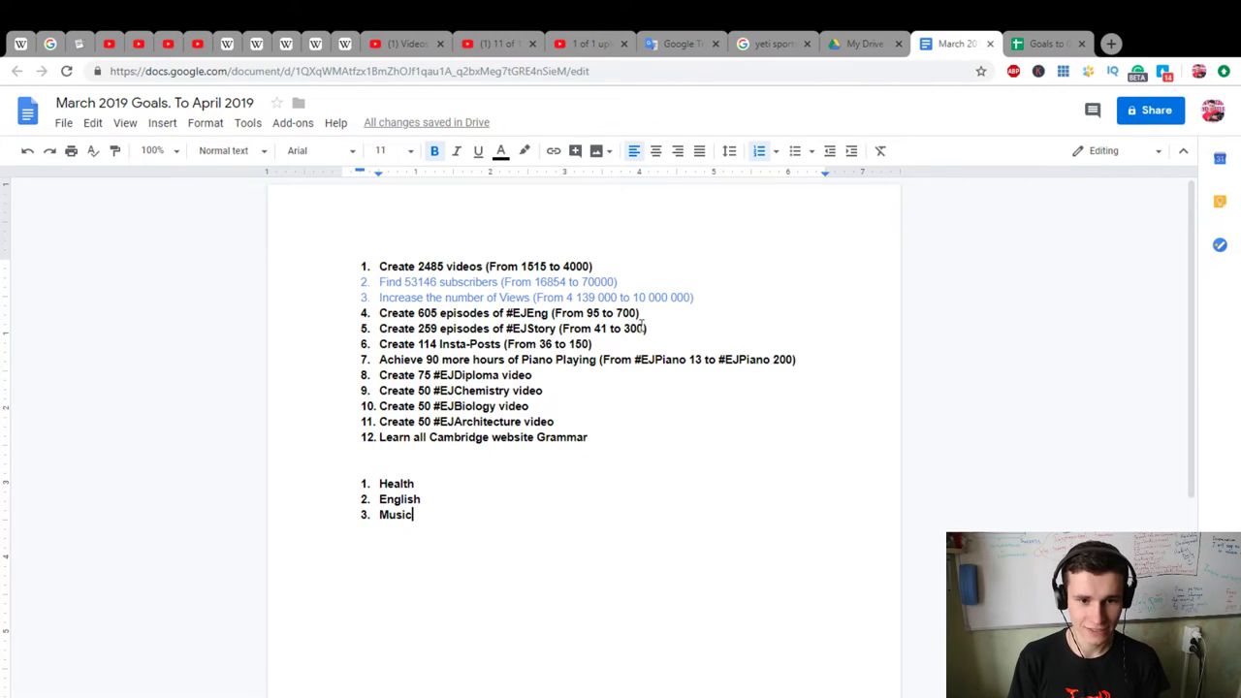
drag(555, 330, 506, 330)
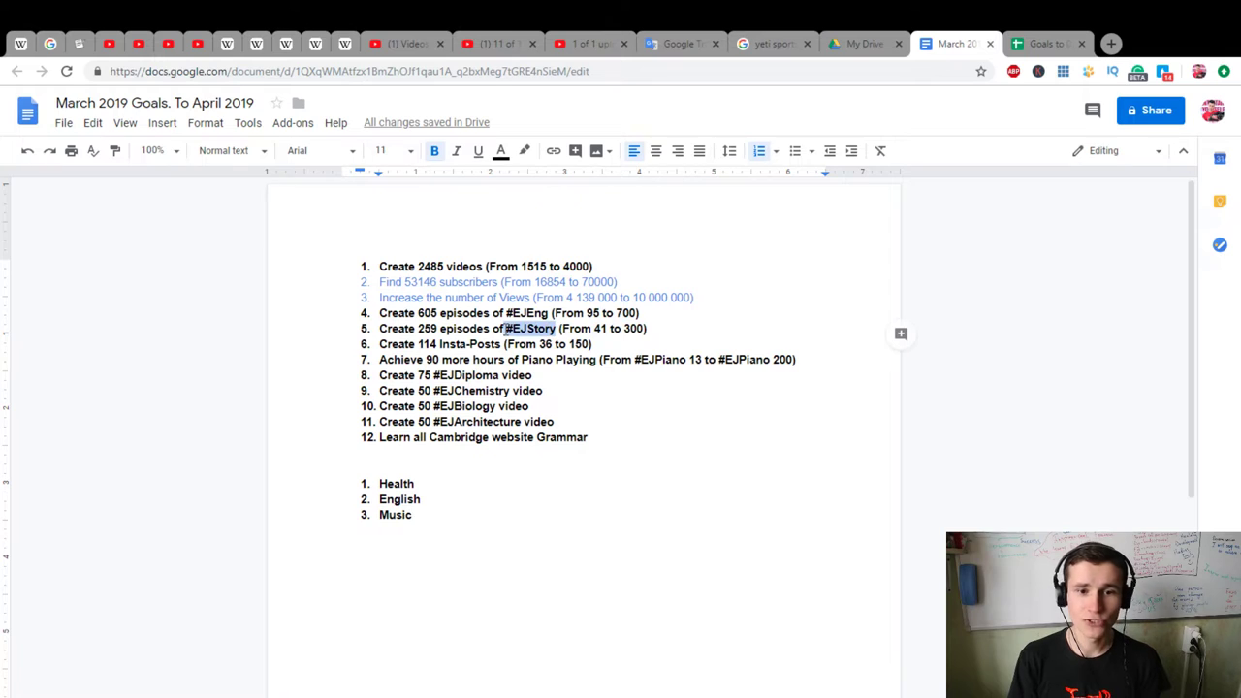
click(568, 378)
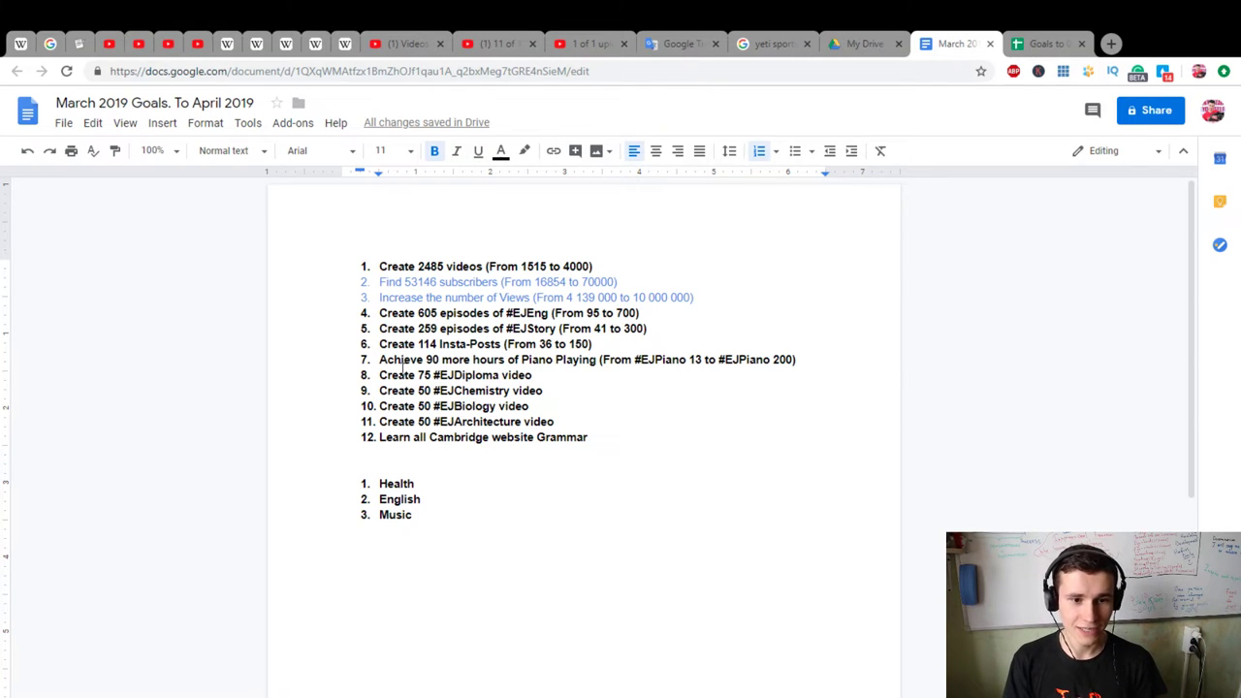
drag(379, 359, 501, 368)
click(534, 375)
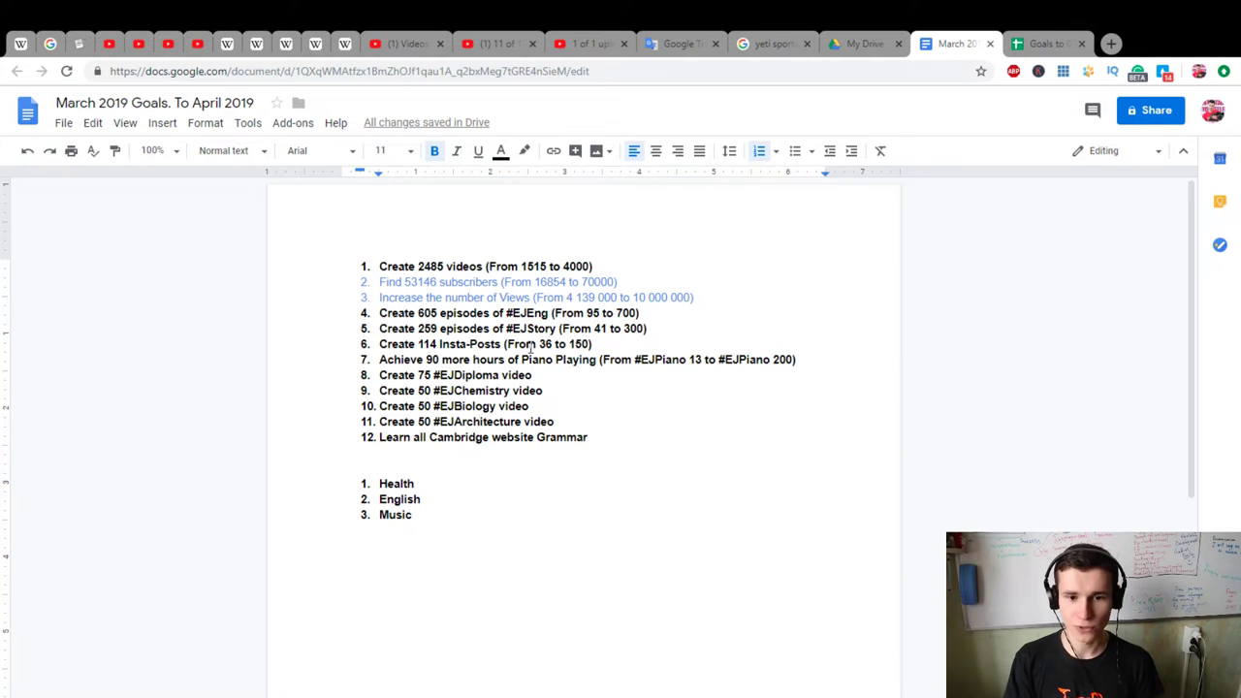
drag(600, 358, 694, 359)
click(702, 361)
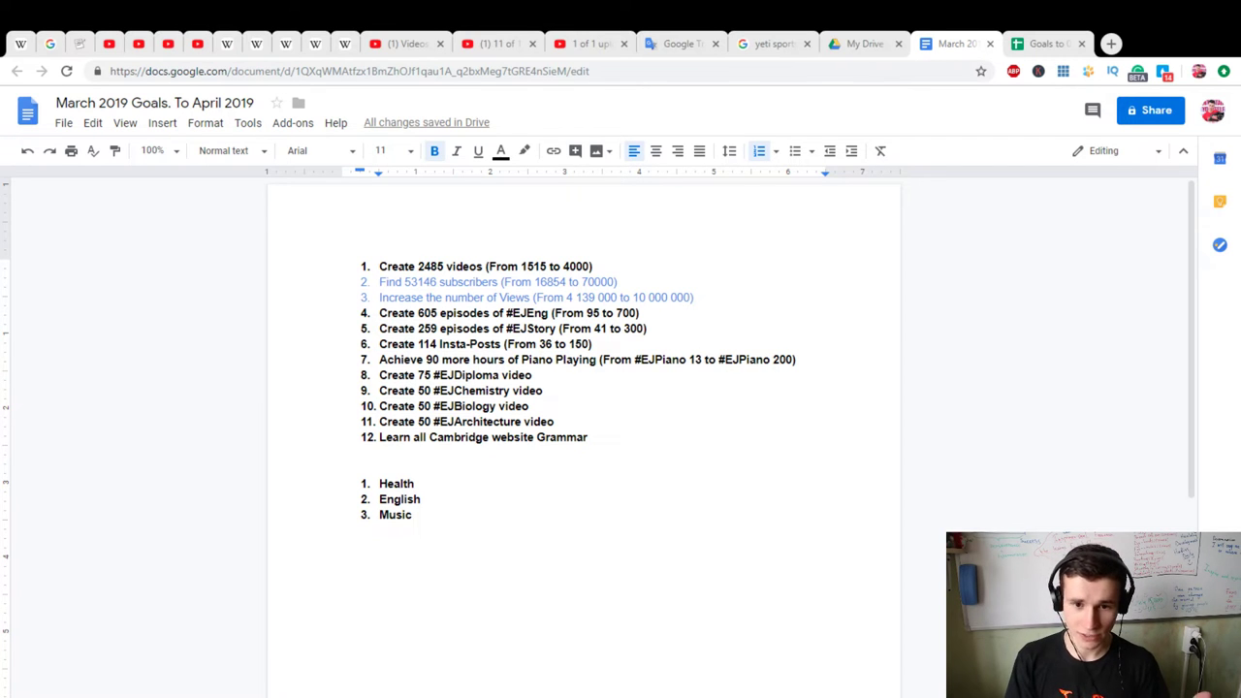
drag(539, 380, 421, 381)
click(494, 393)
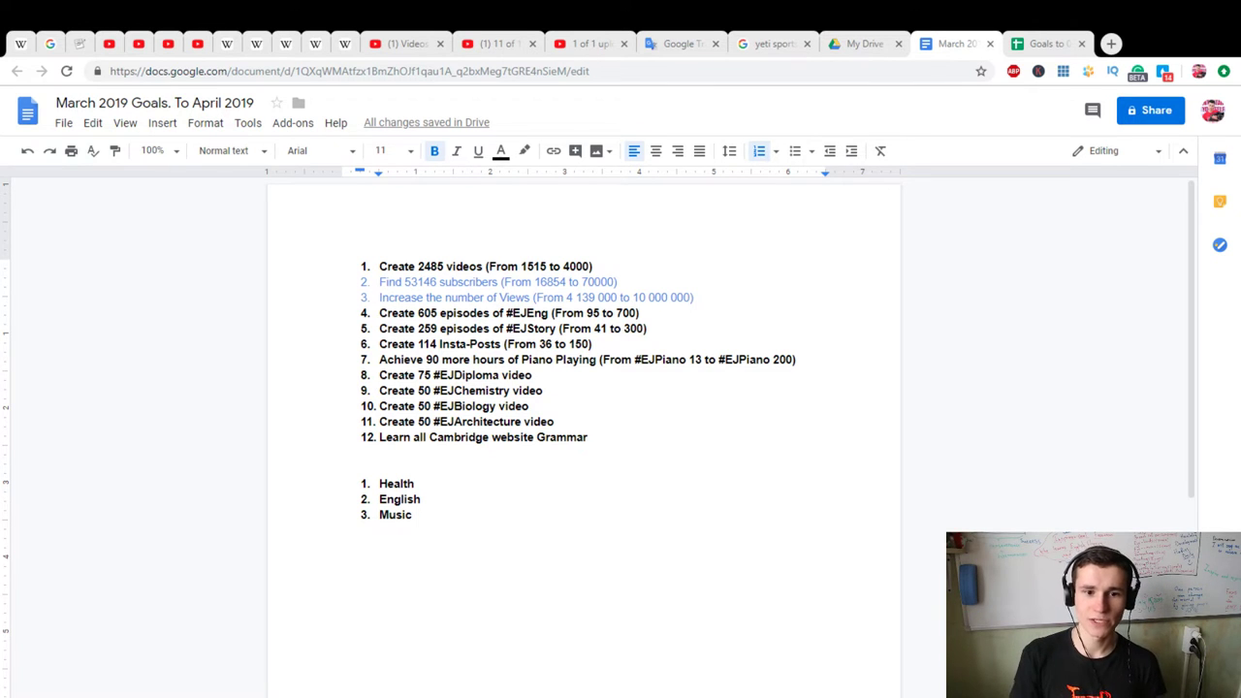
drag(594, 437, 379, 437)
mouse_move(681, 319)
mouse_down()
mouse_move(393, 298)
mouse_move(355, 313)
mouse_up()
drag(661, 326, 379, 313)
click(600, 388)
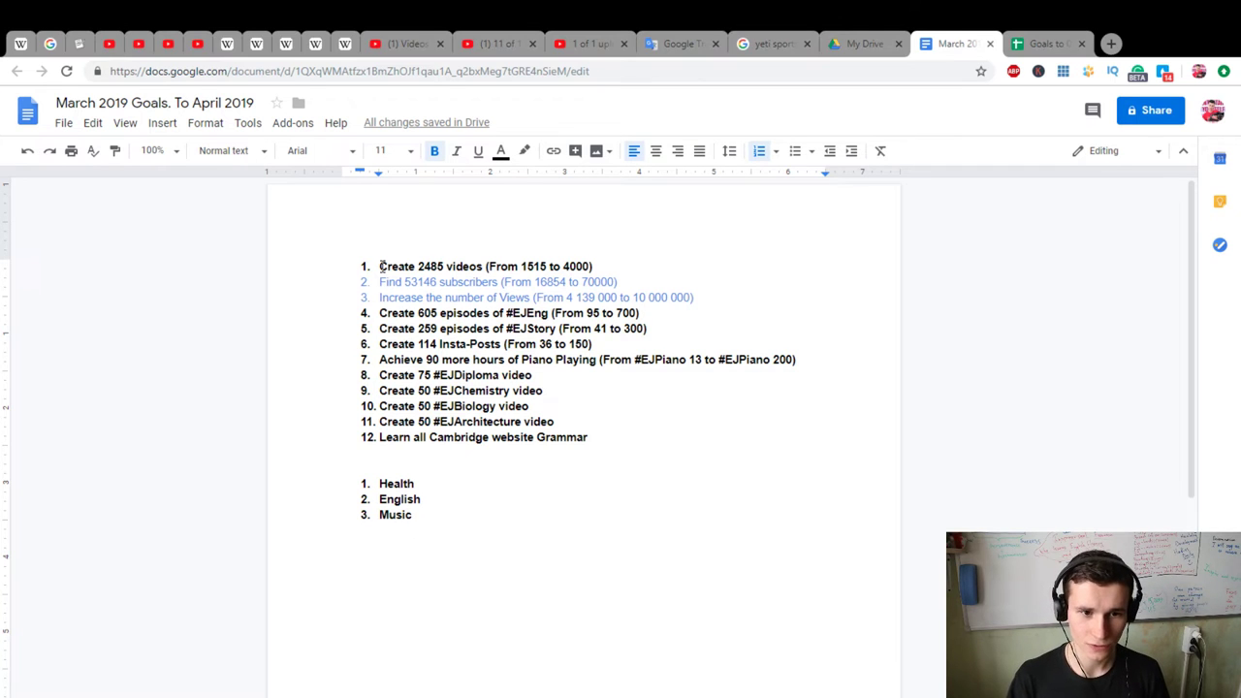
drag(378, 266, 617, 271)
mouse_move(379, 312)
mouse_down()
mouse_move(553, 374)
mouse_move(634, 454)
mouse_move(346, 311)
mouse_up()
Colour the Health, English and Music list items red
drag(595, 266, 377, 267)
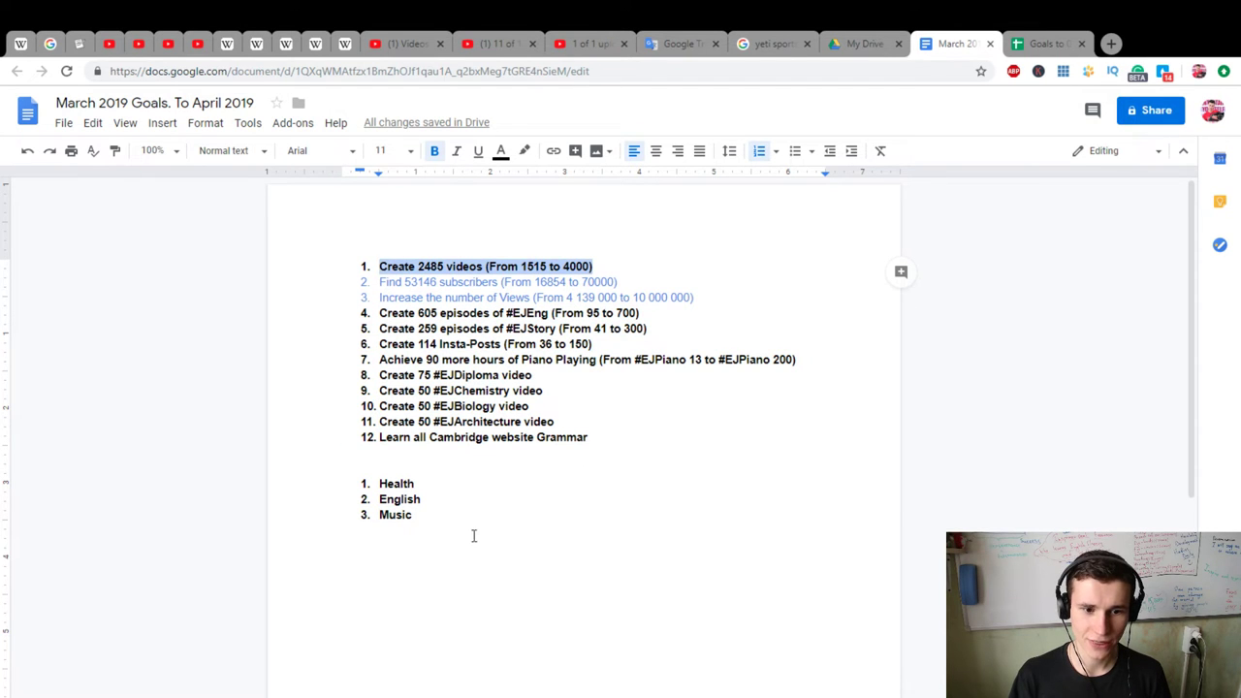
drag(419, 516, 346, 491)
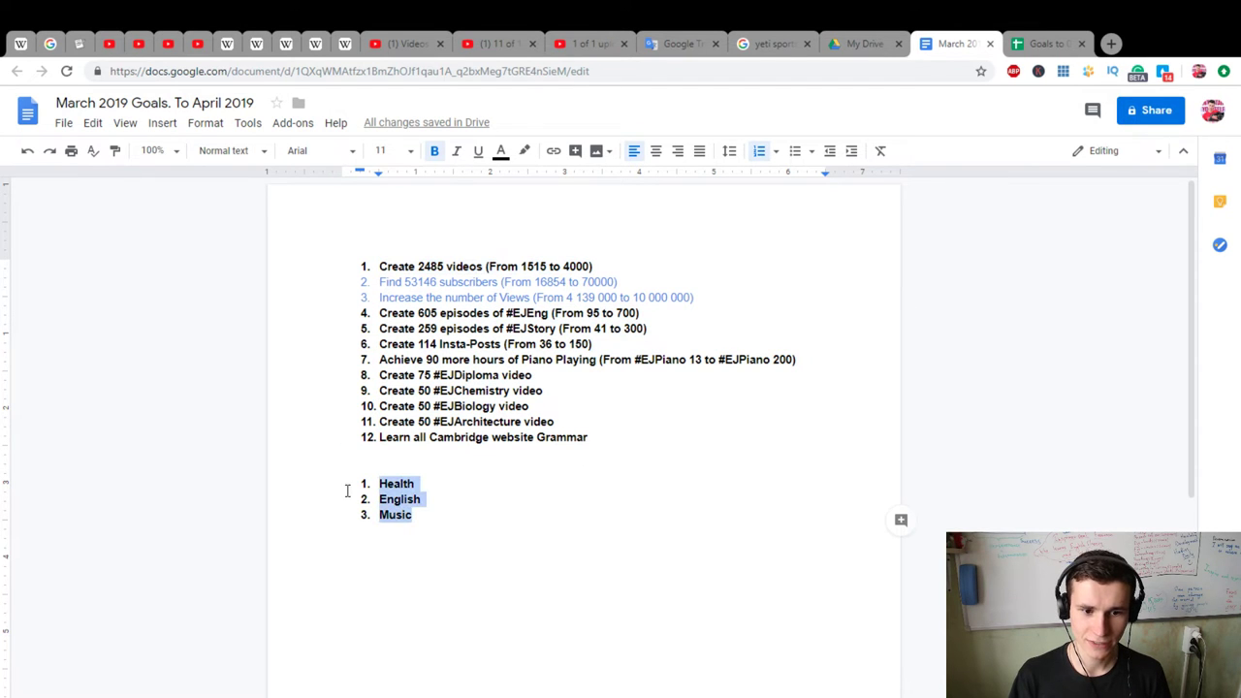
click(501, 154)
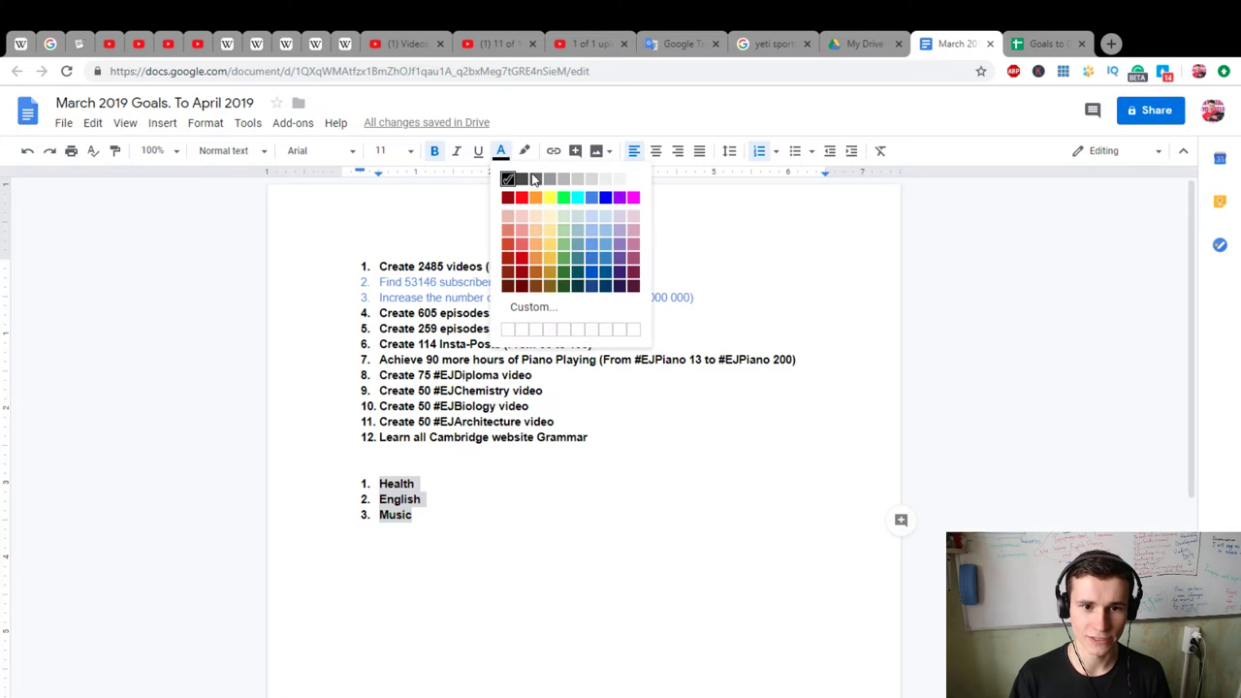
click(522, 199)
key(Right)
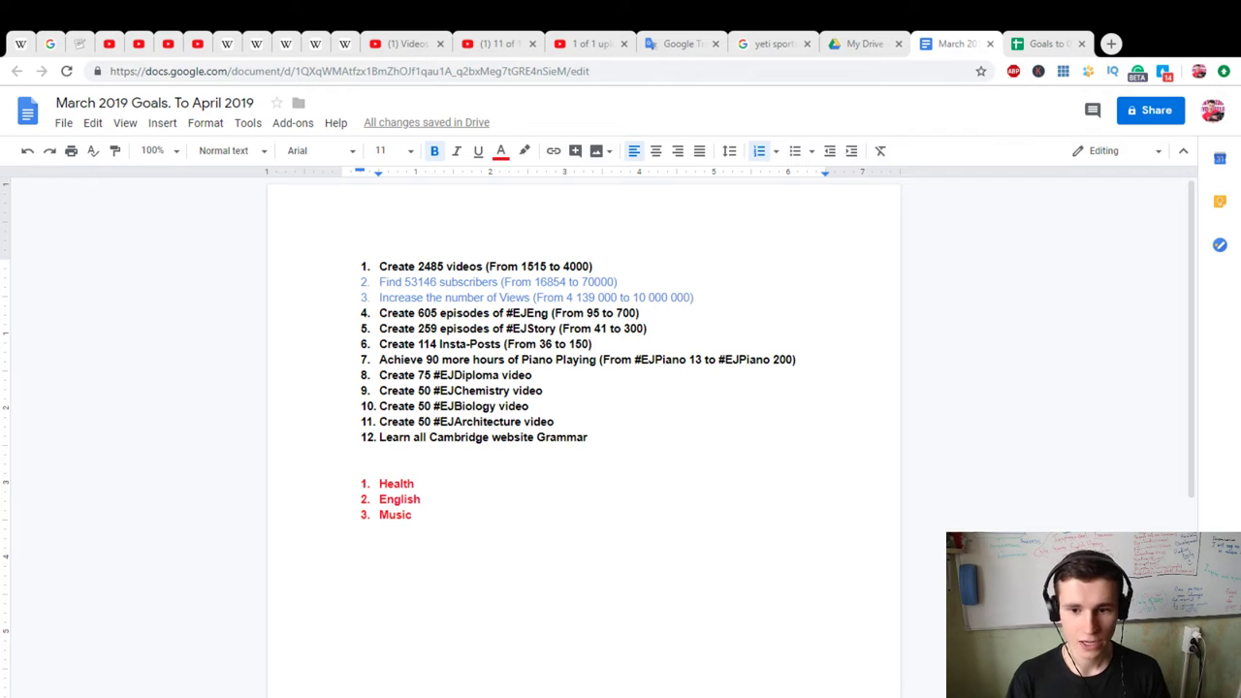
Add notes (Learning New), (Creating Value) and (Be strong and Healthy) after English, Music and Health
click(441, 502)
text((Learn)
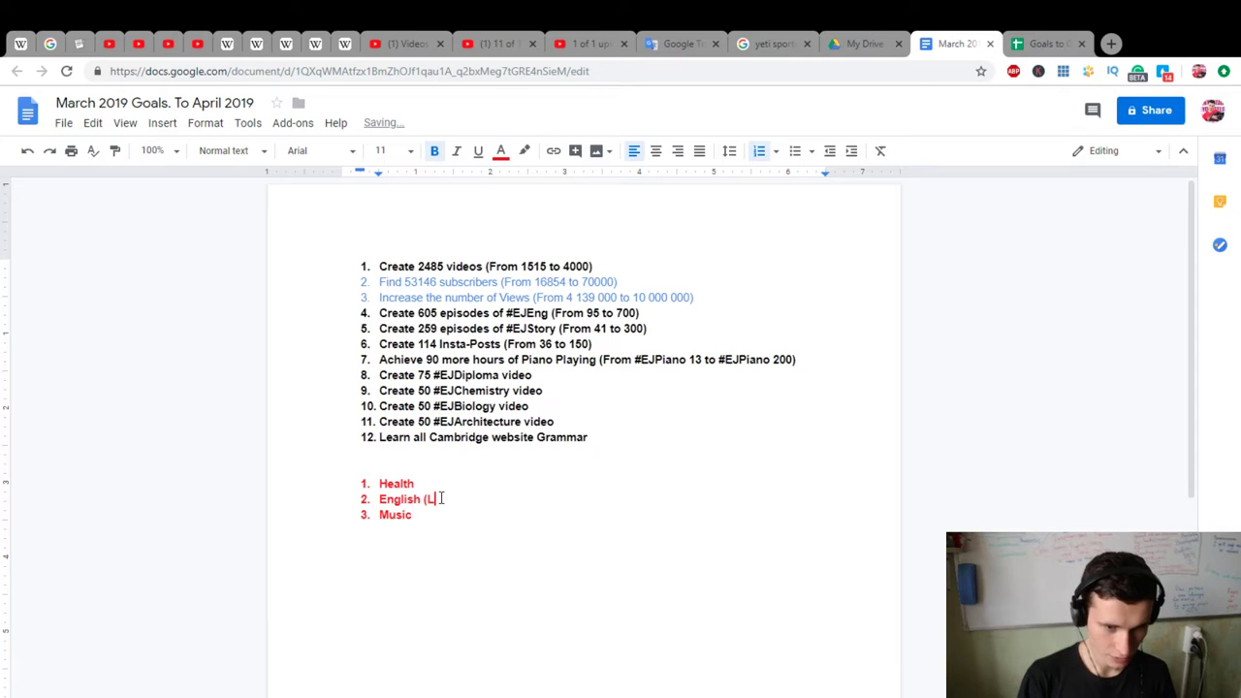
text(ing New))
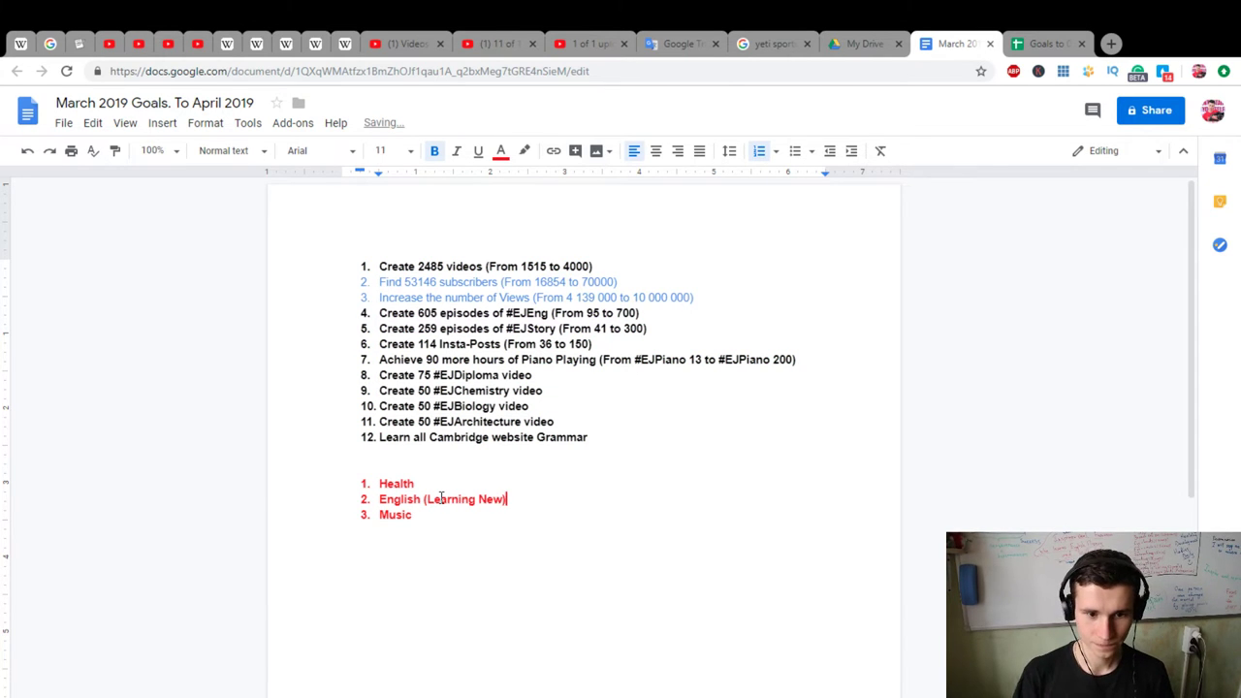
click(454, 515)
text((Crea)
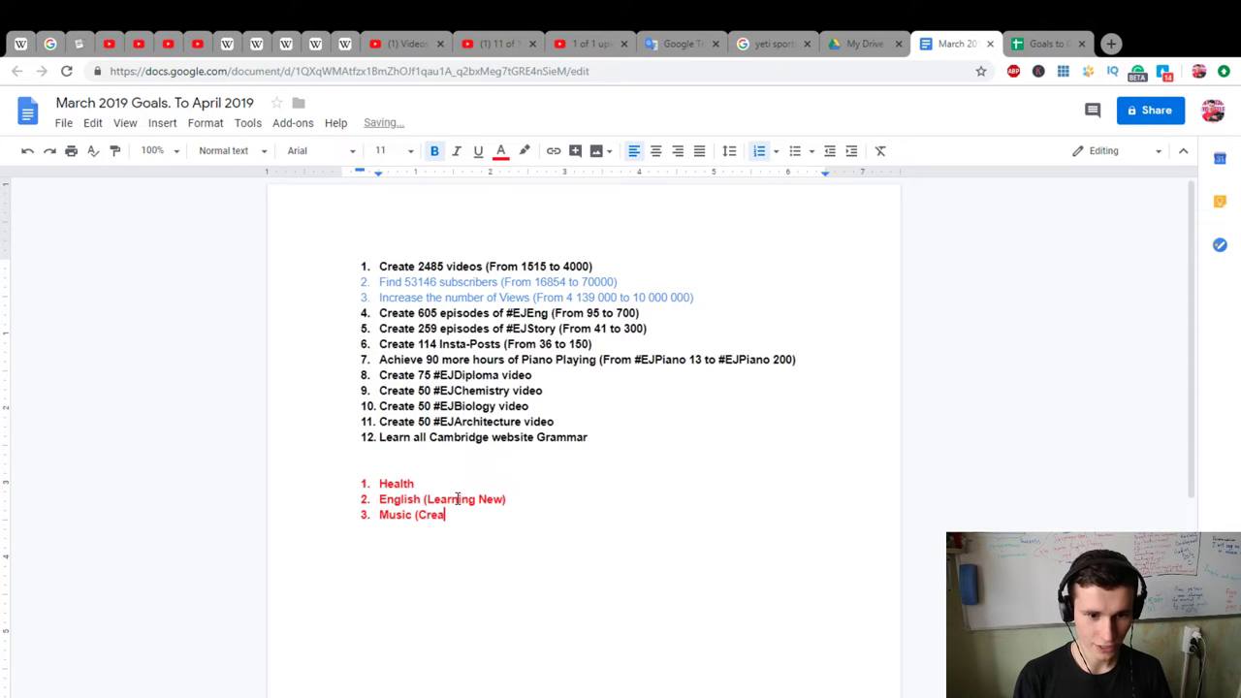
text(ting Value))
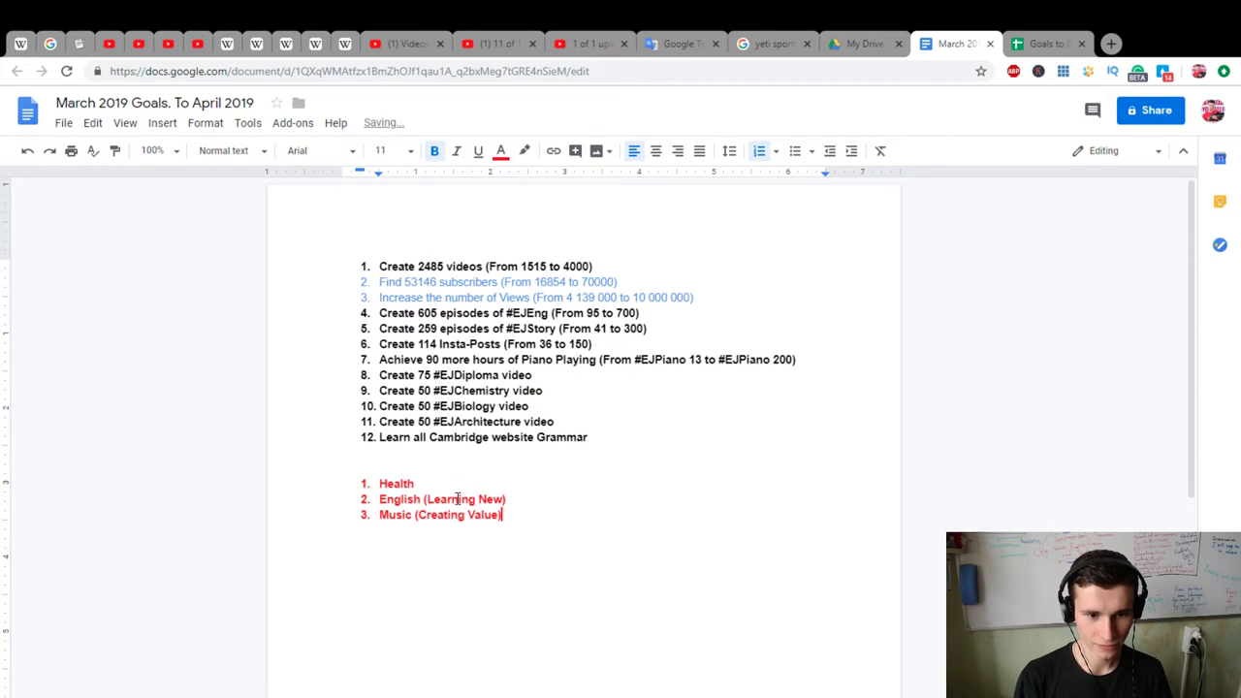
key(Up)
key(Up)
text(()
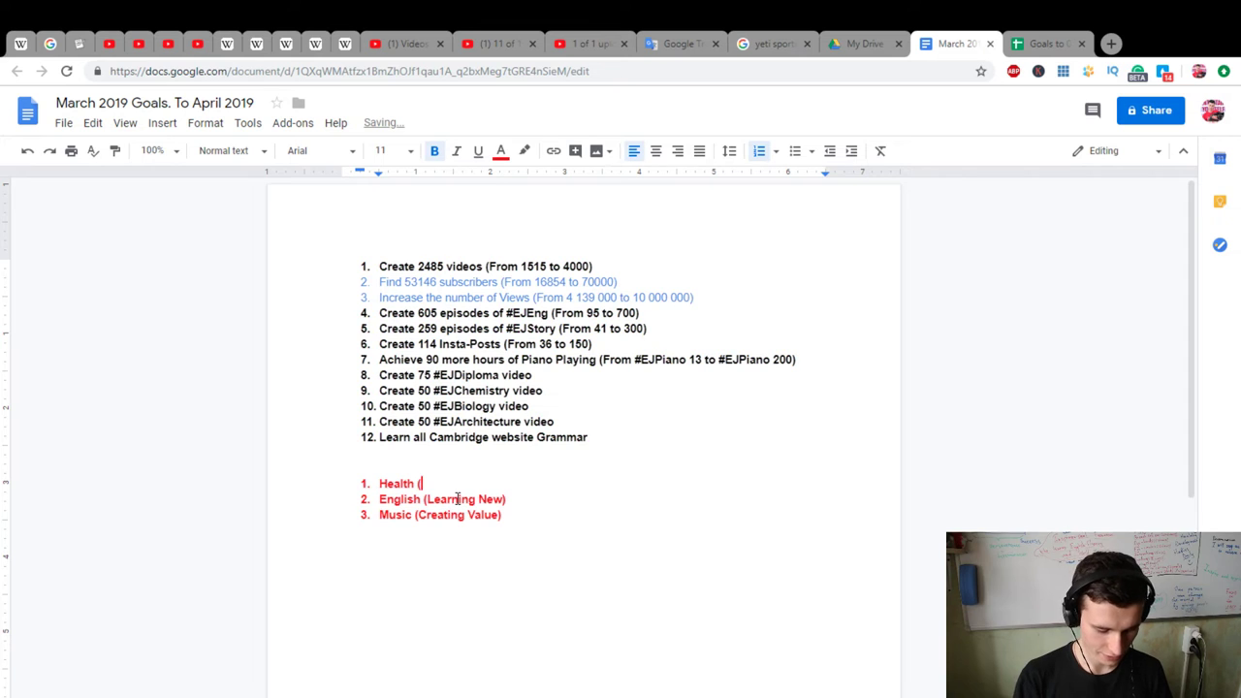
text(Be strong and Healthy))
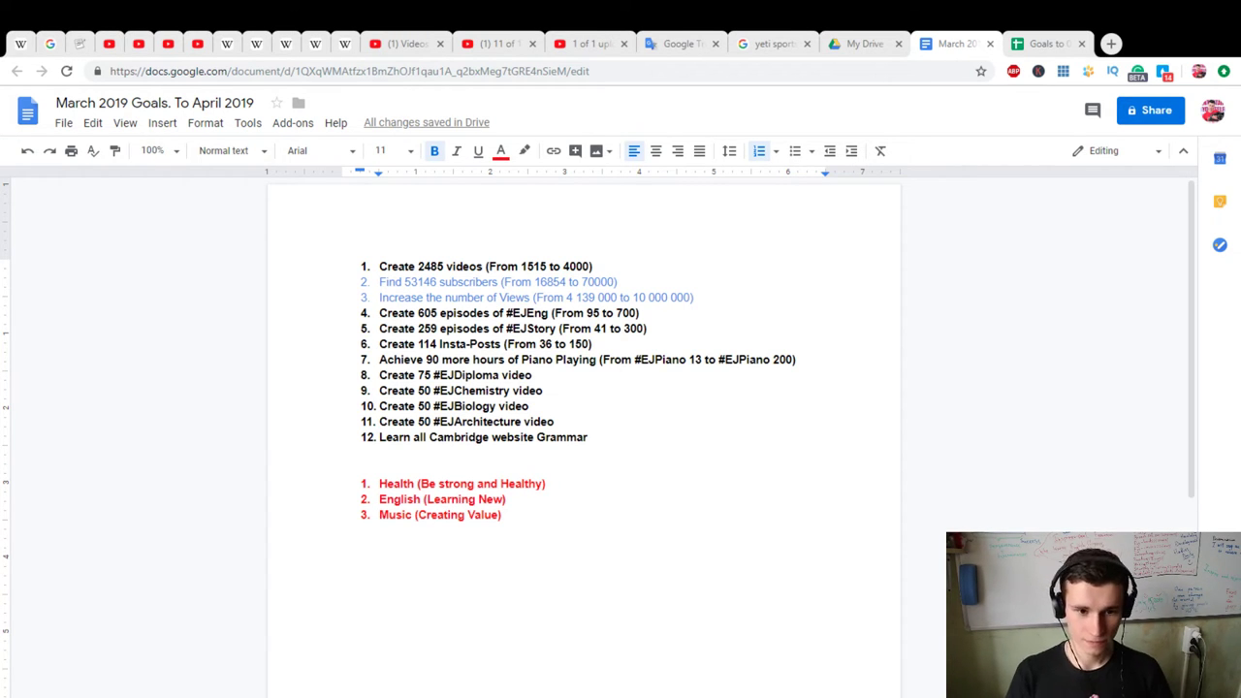
Extend the English note to read (Learning New and Communication)
click(549, 483)
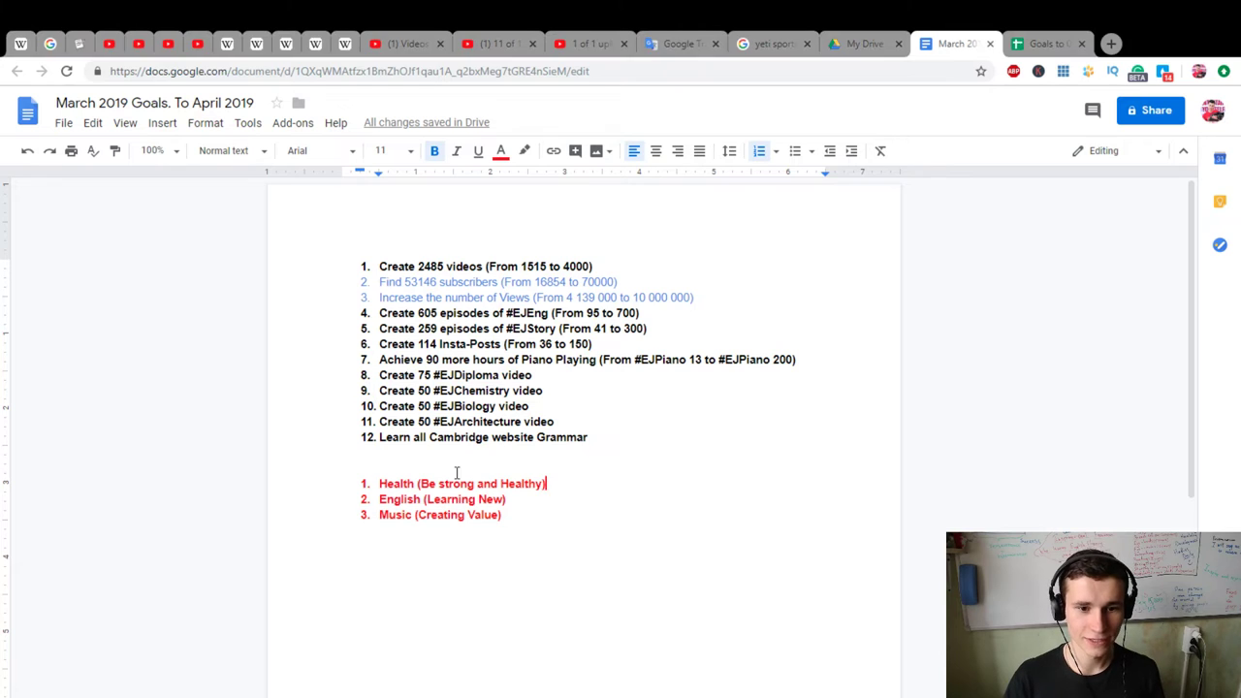
click(510, 519)
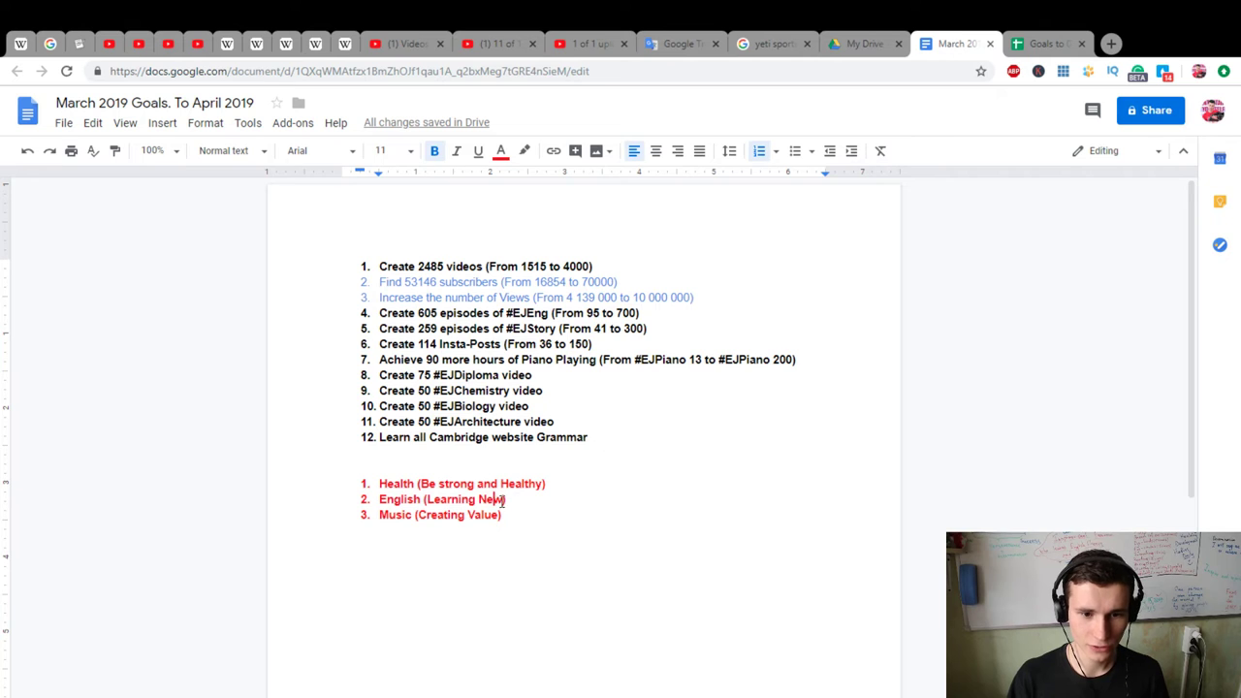
click(502, 500)
key(BackSpace)
text(and Com)
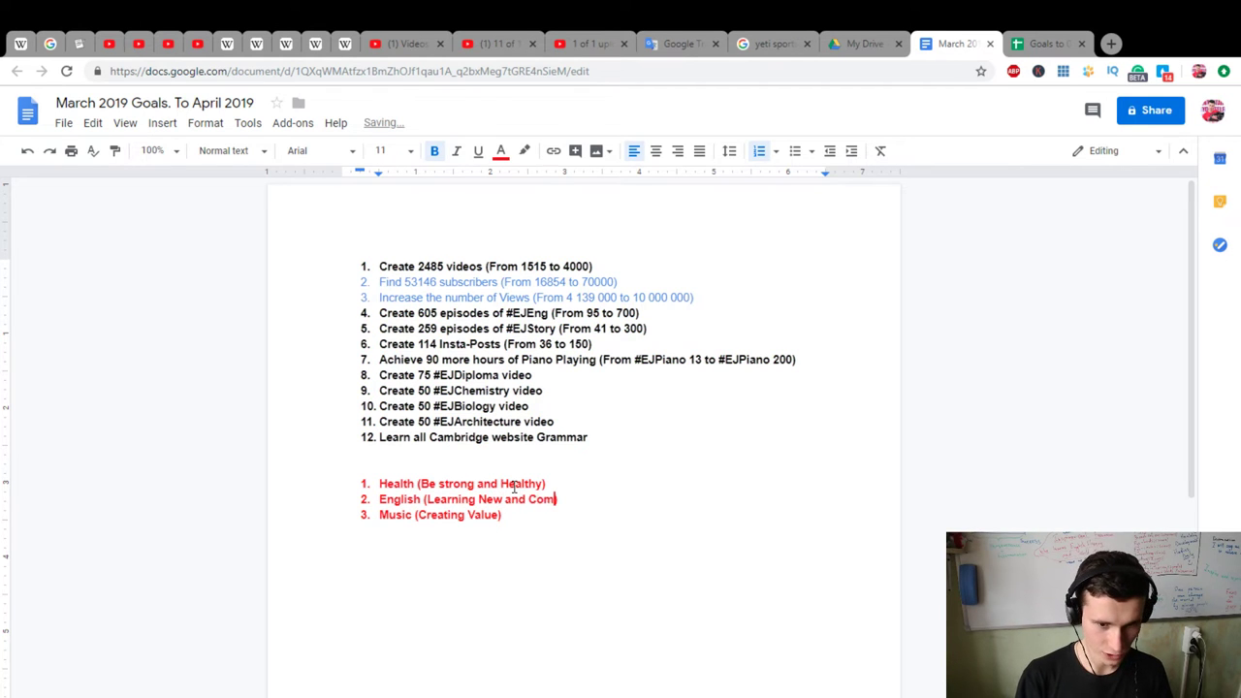
text(munication))
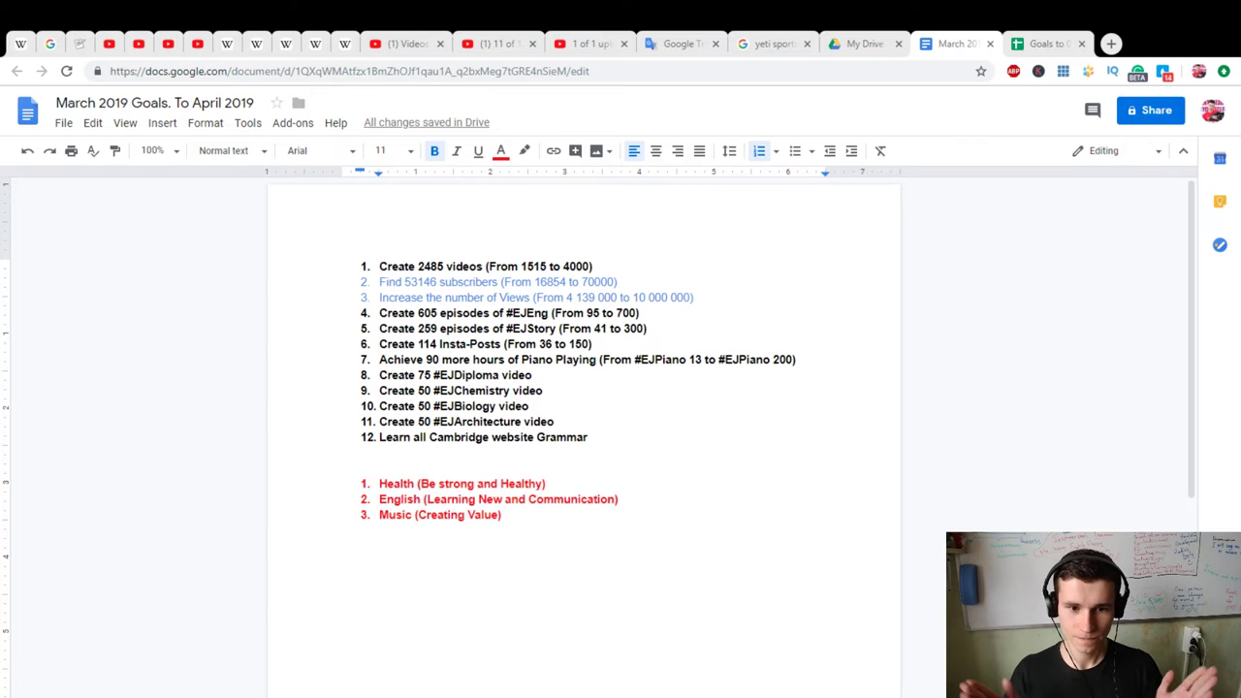
click(561, 516)
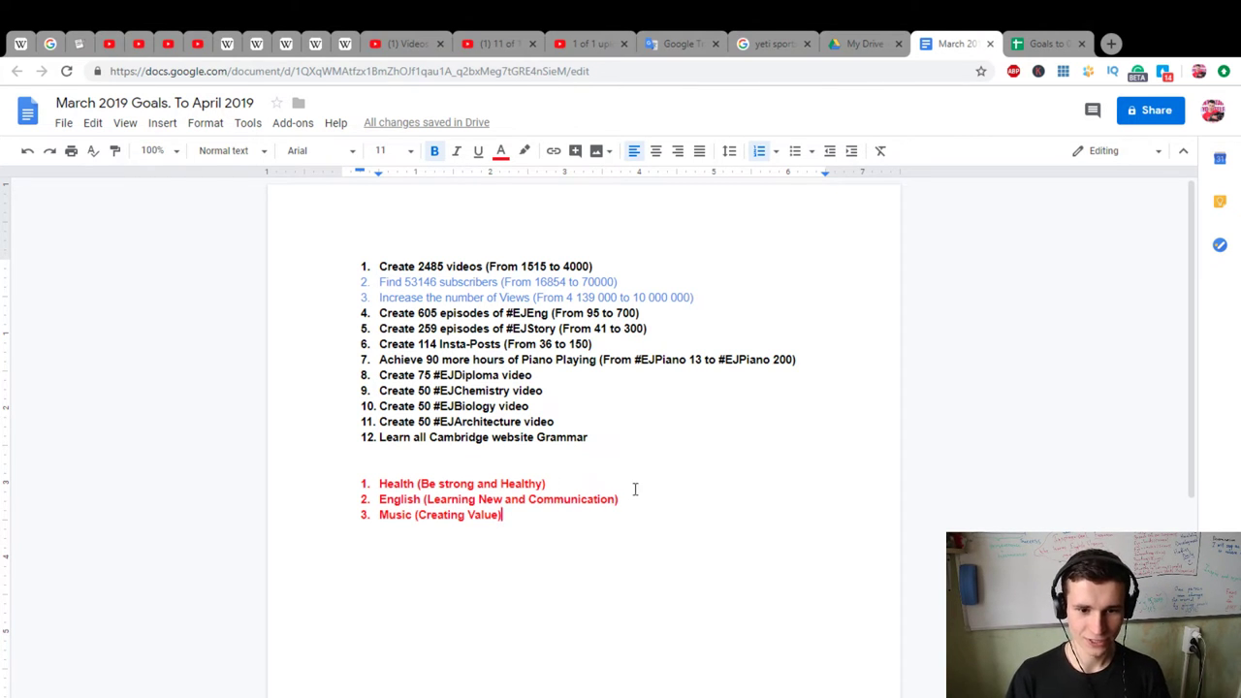
Type 'Have fun!' on a new red line below the priority list
key(Return)
key(Return)
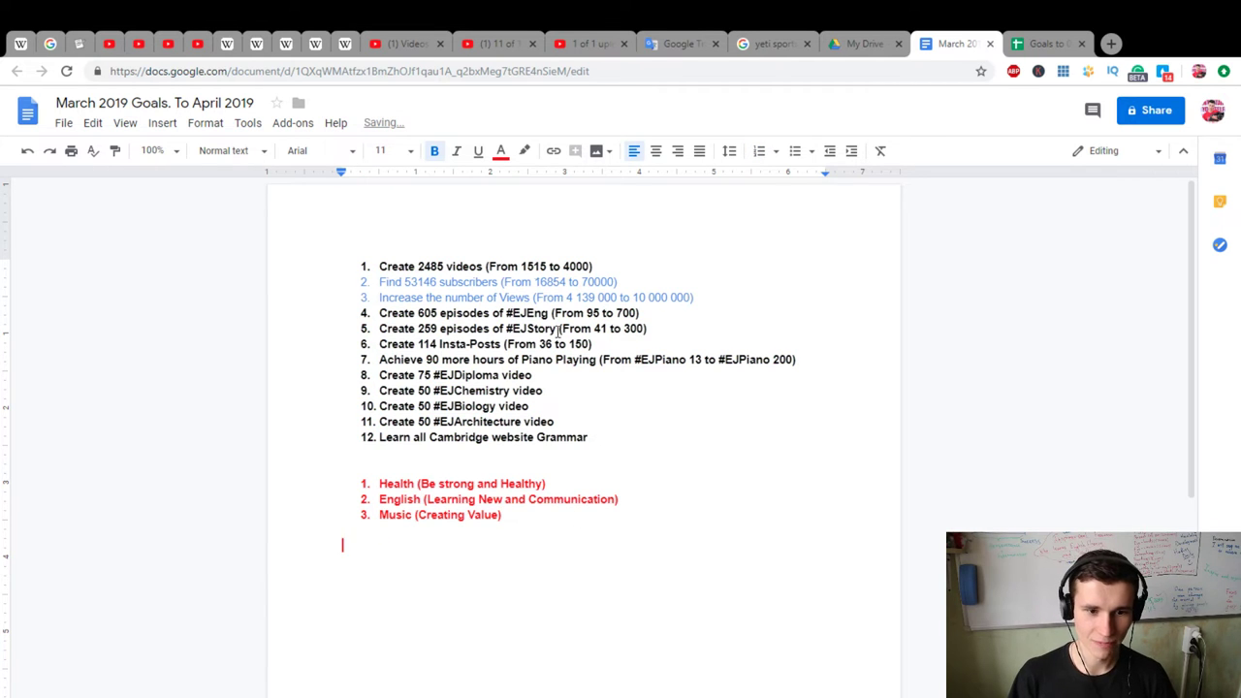
text(Have fun)
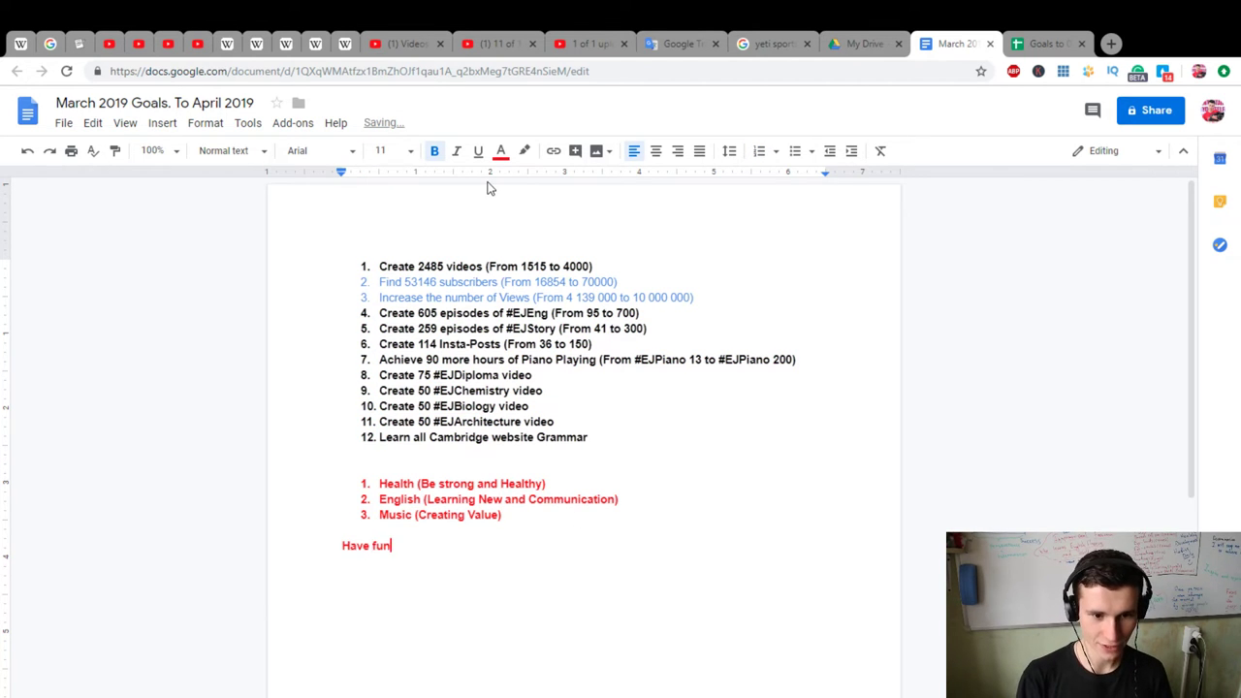
text(!)
drag(415, 545, 327, 545)
click(417, 552)
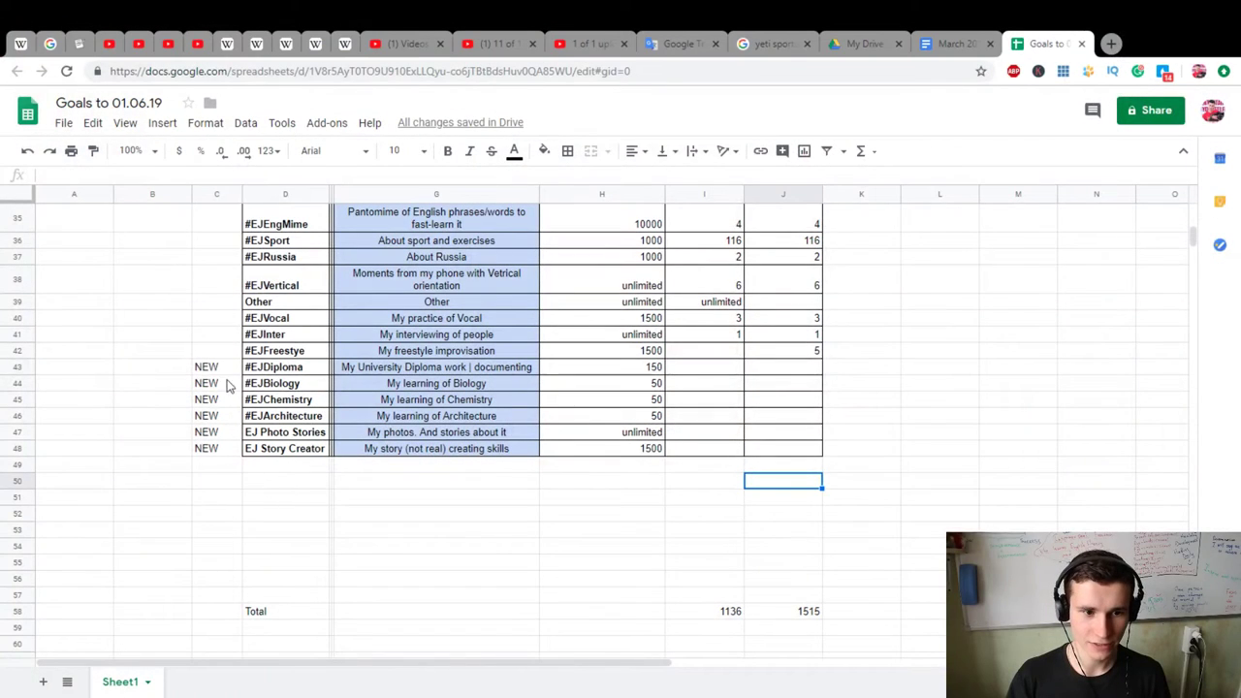
Check the NEW #EJDiploma row and the 1136 and 1515 totals, then return to the goals document
click(207, 367)
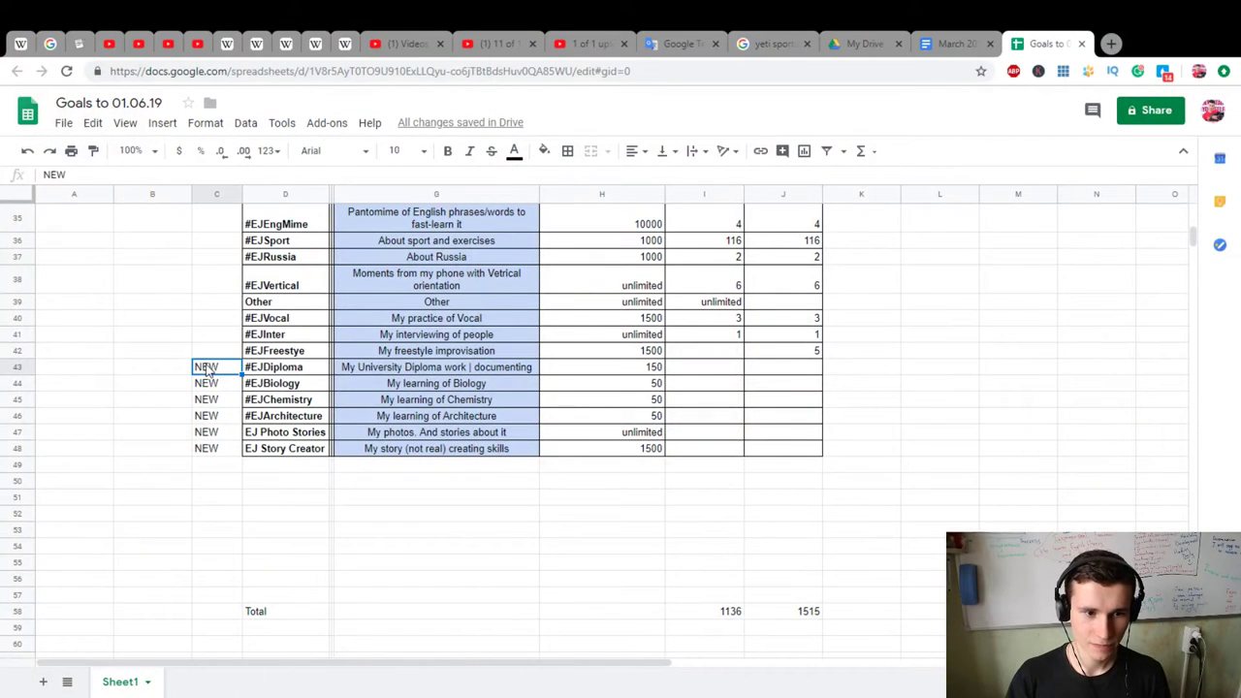
click(259, 374)
click(731, 615)
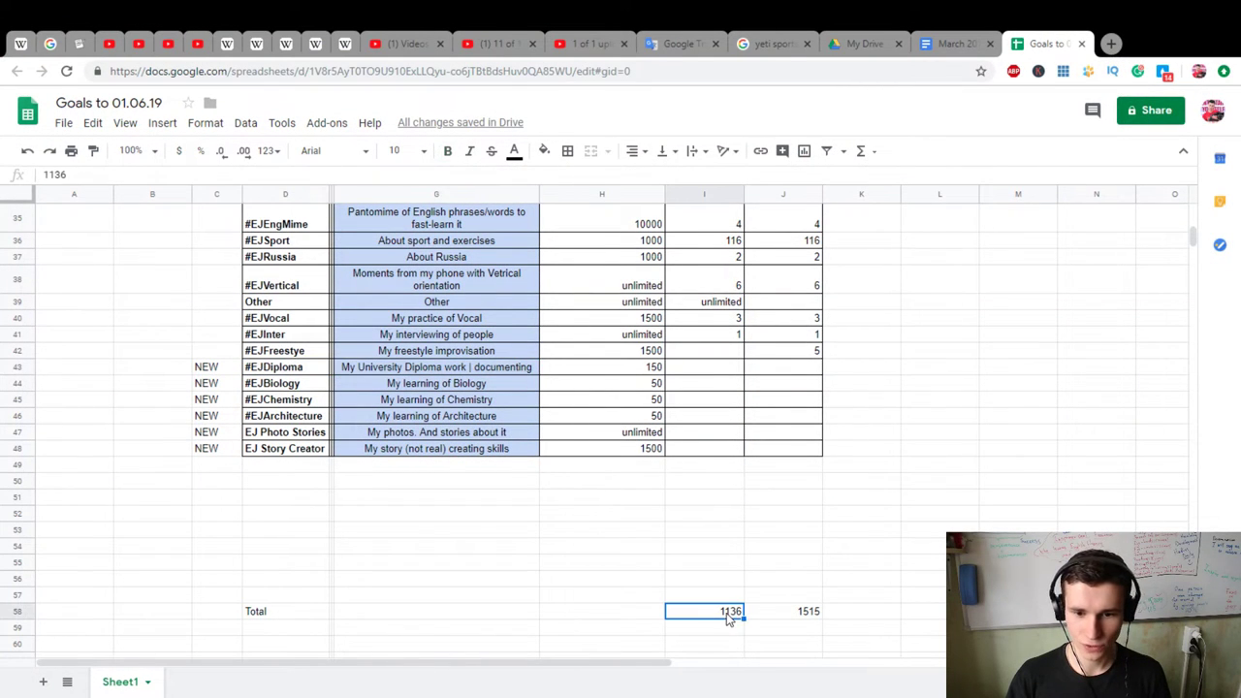
mouse_move(804, 623)
mouse_down()
mouse_move(710, 618)
mouse_move(801, 613)
mouse_up()
click(732, 614)
click(720, 615)
click(969, 43)
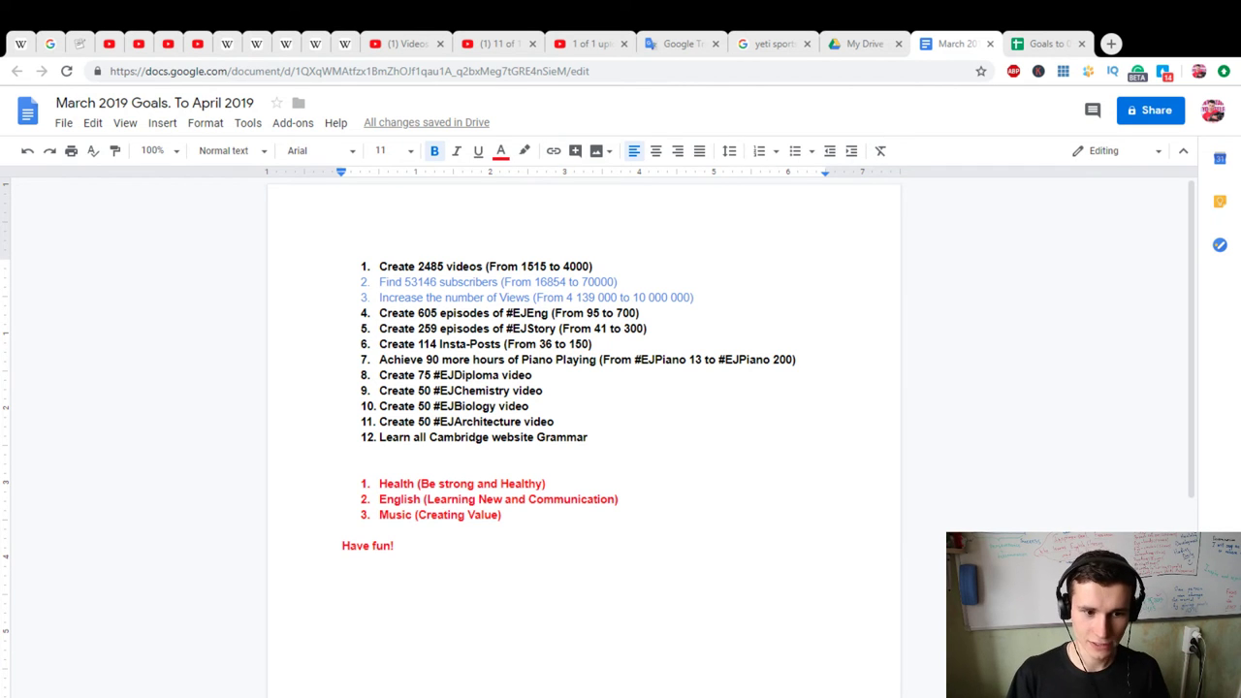
Open the Goals to 01.06.19 sheet and review the #EJDiploma 150 and #EJBiology 50 targets
click(1065, 41)
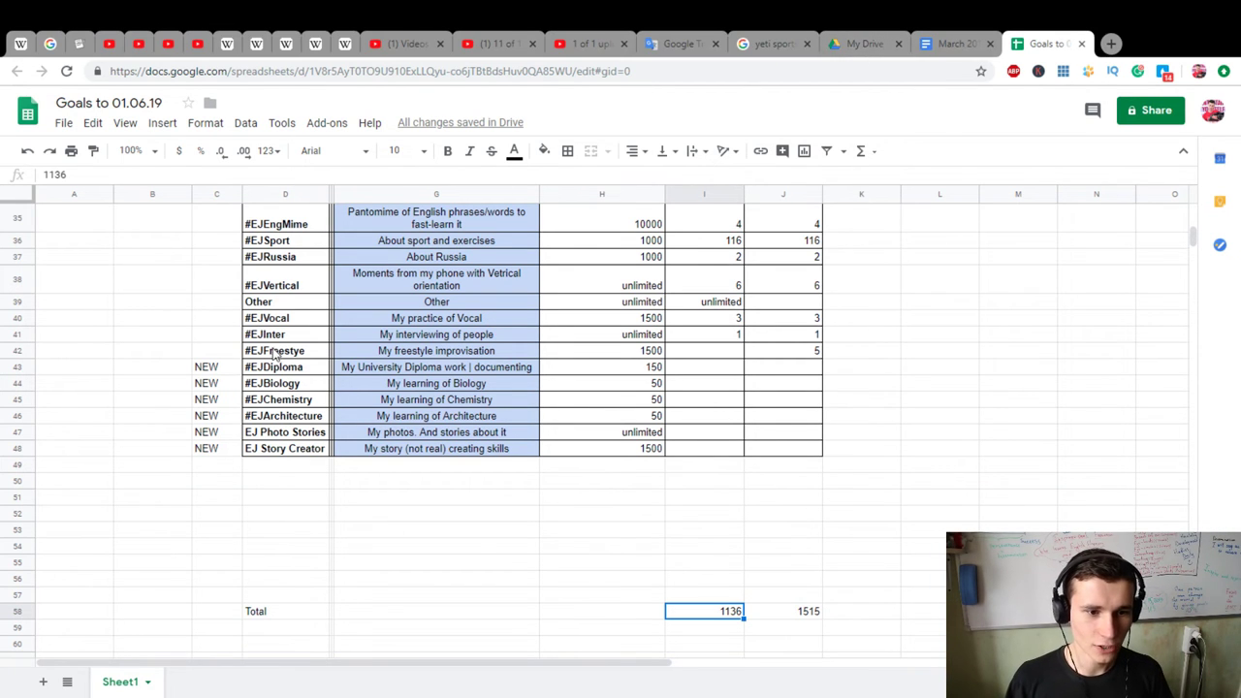
drag(215, 370, 773, 369)
click(471, 404)
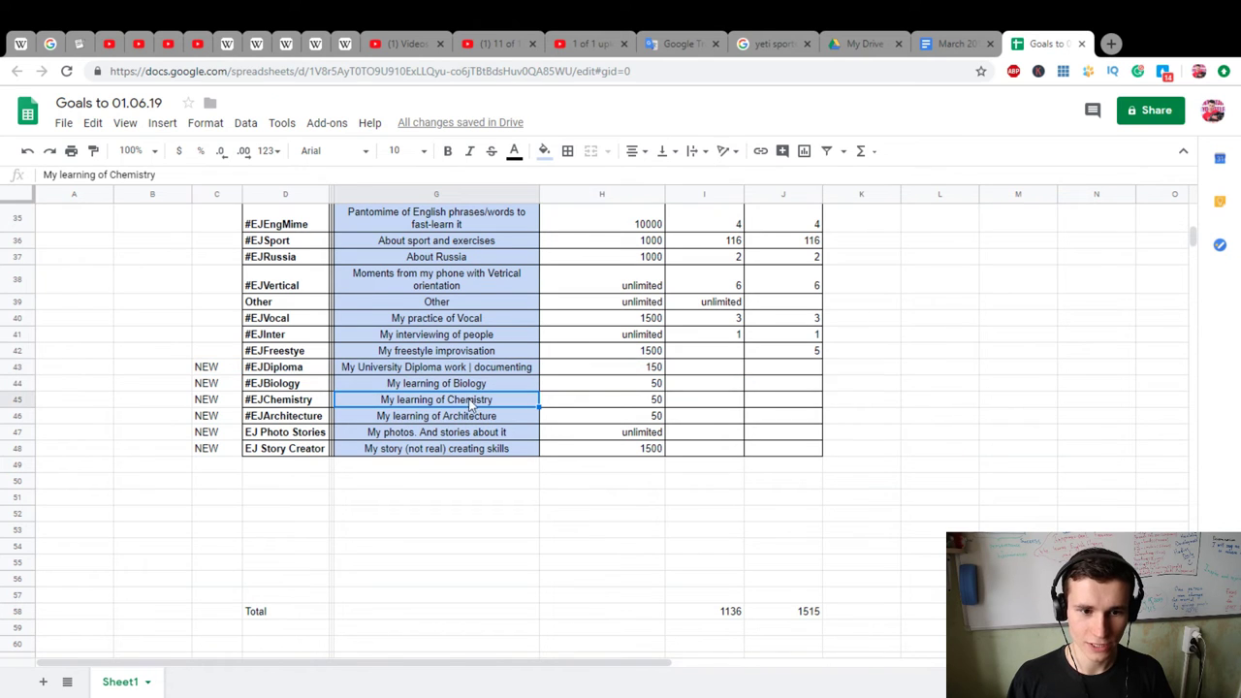
click(652, 370)
click(625, 388)
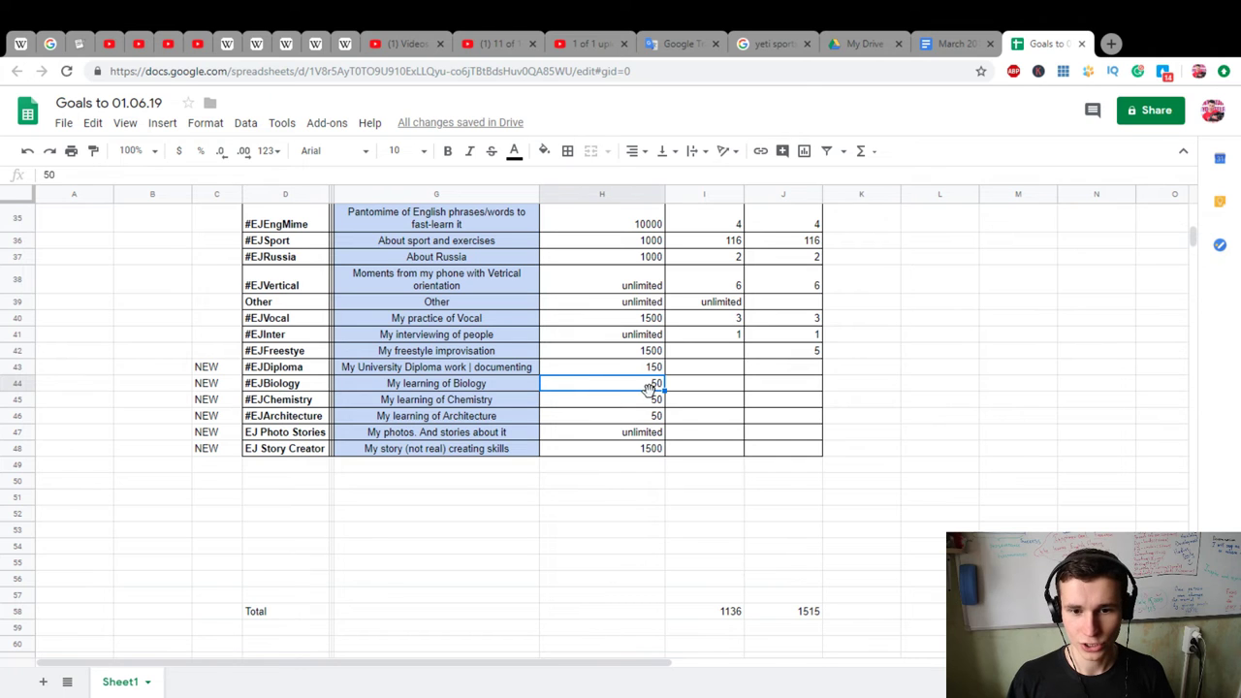
key(Down)
key(Down)
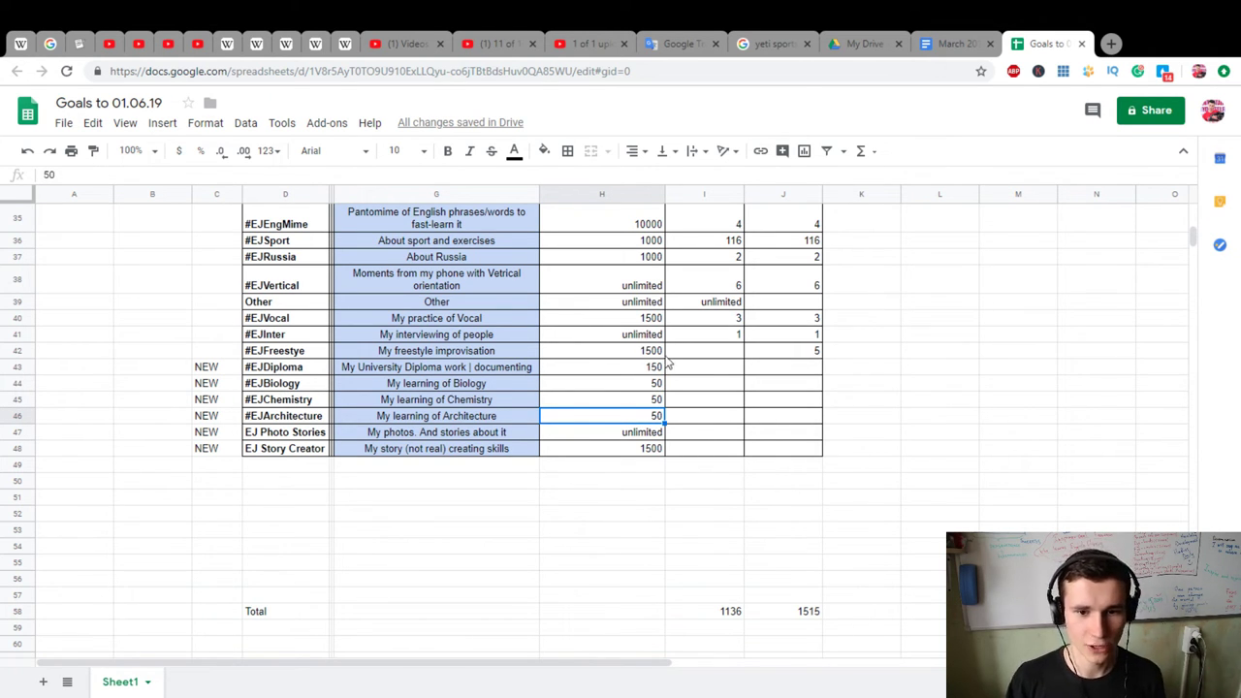
Review the EJ Photo Stories unlimited target and the EJ Story Creator 1500 target
drag(282, 437, 604, 443)
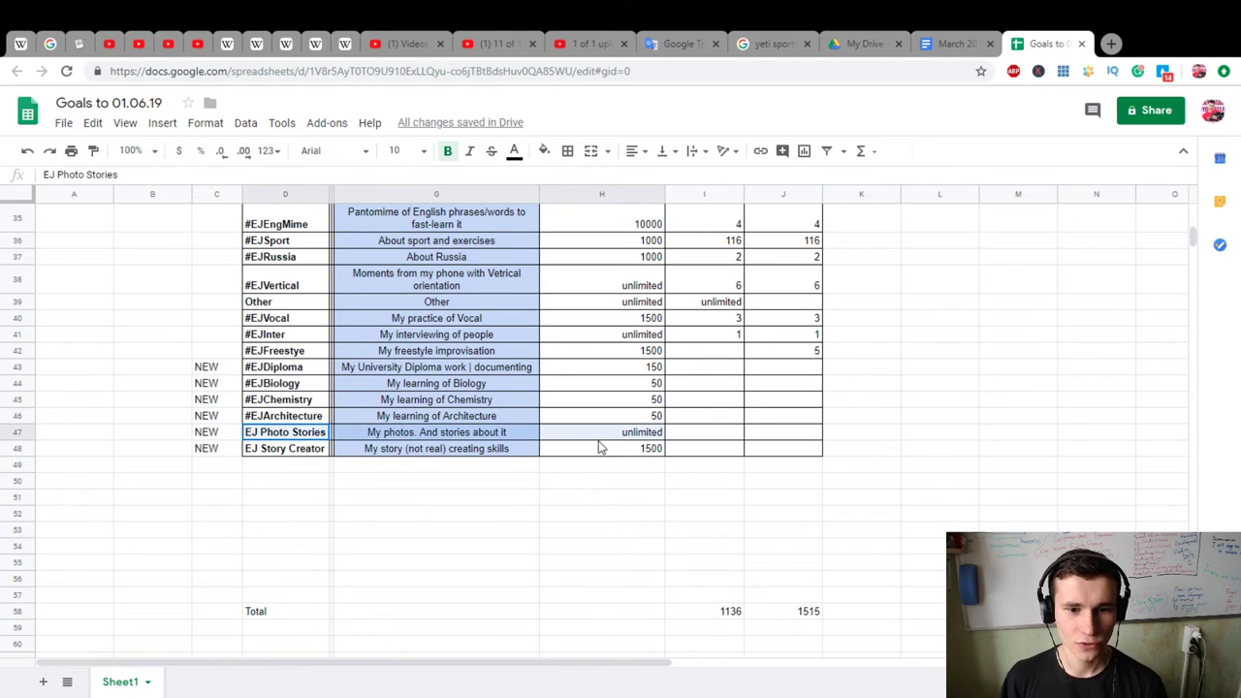
click(604, 443)
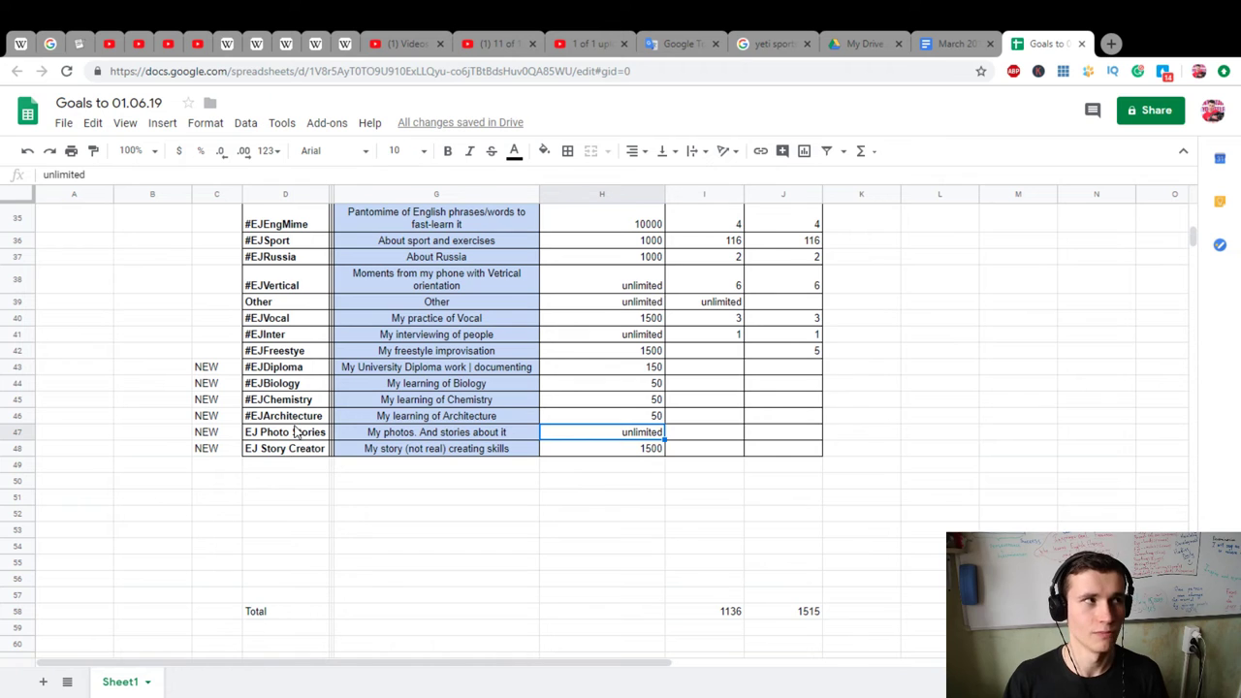
click(274, 449)
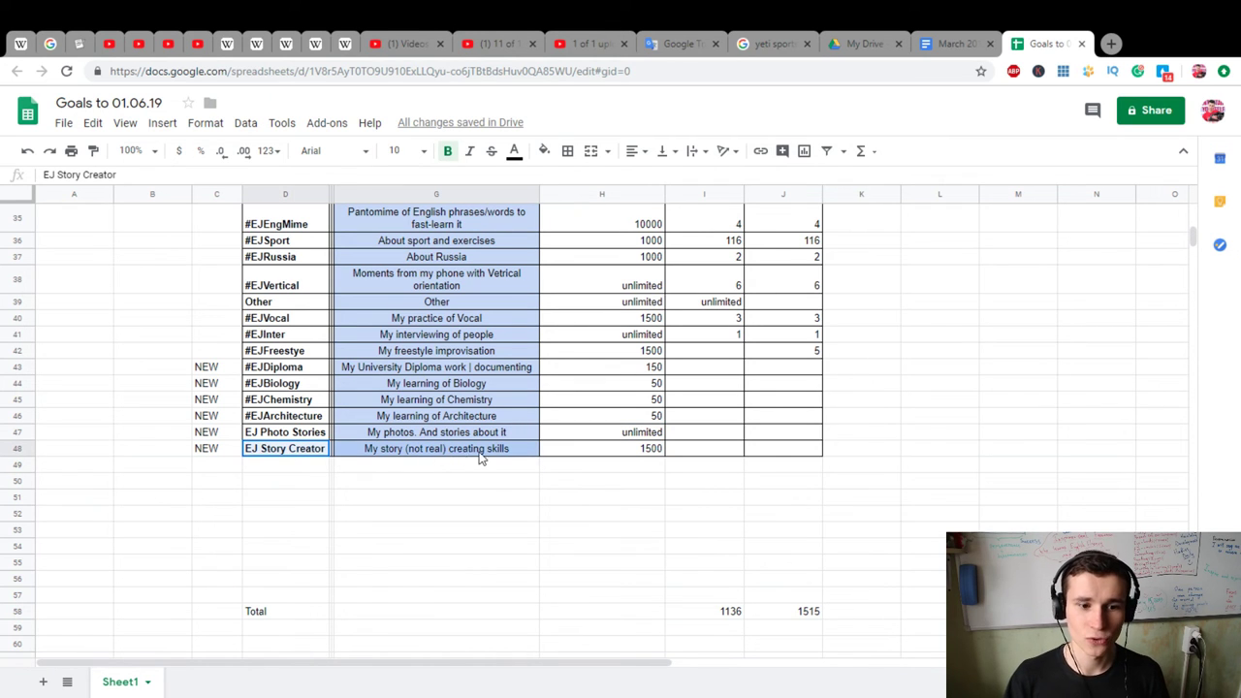
click(561, 455)
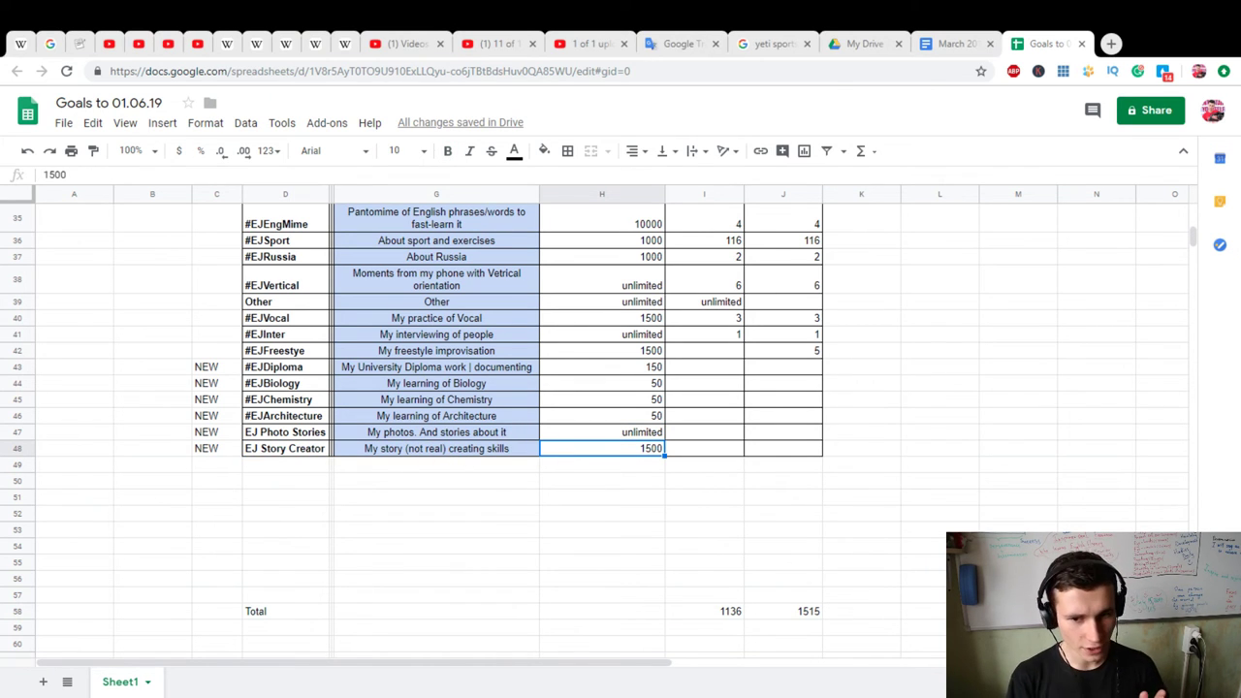